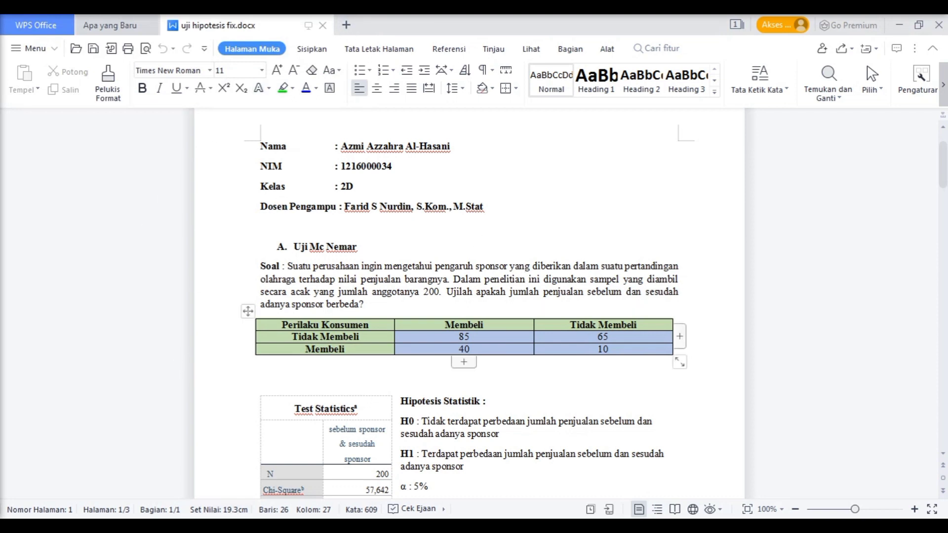
- Switch to IBM SPSS Statistics and name the first variable sebelum
left_click(320, 525)
left_click(266, 473)
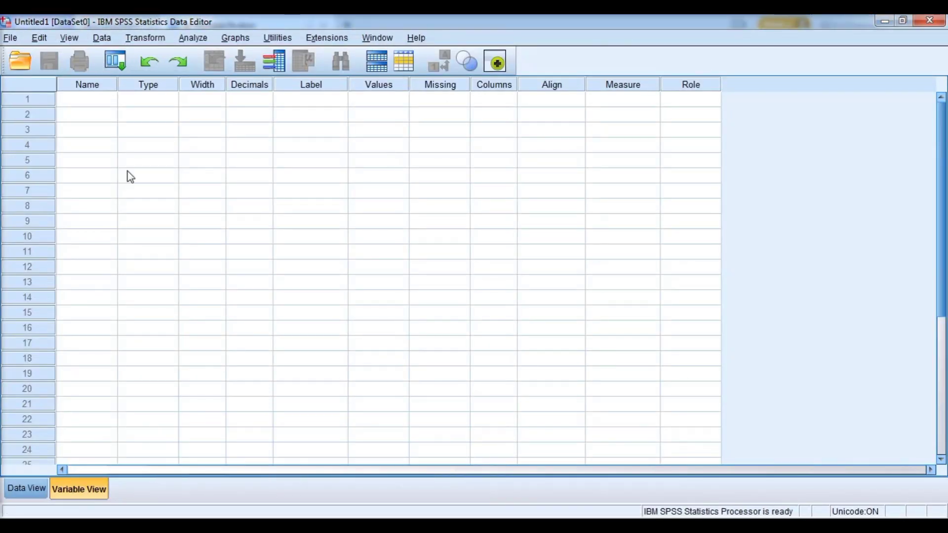
left_click(105, 101)
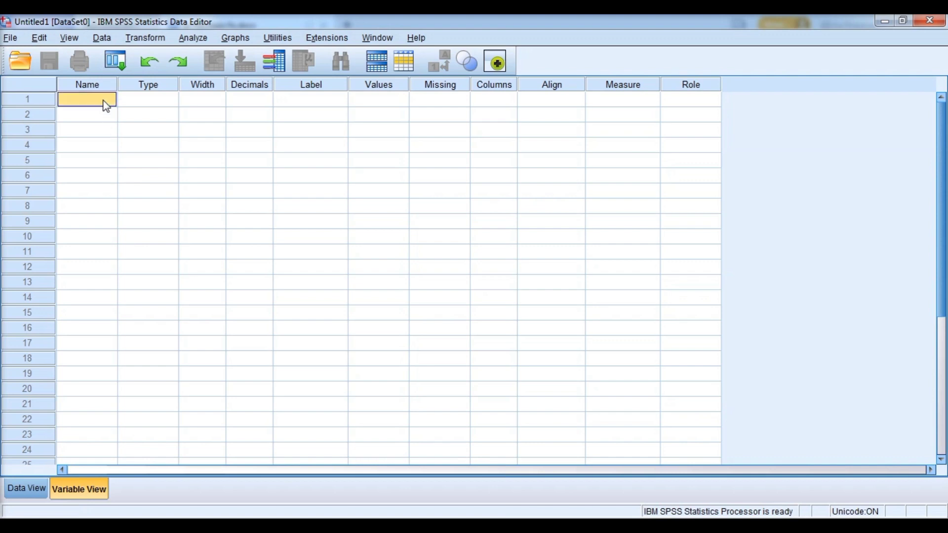
type("sebelum")
- Define two more variables below sebelum, named sesudah and frekuensi
left_click(96, 120)
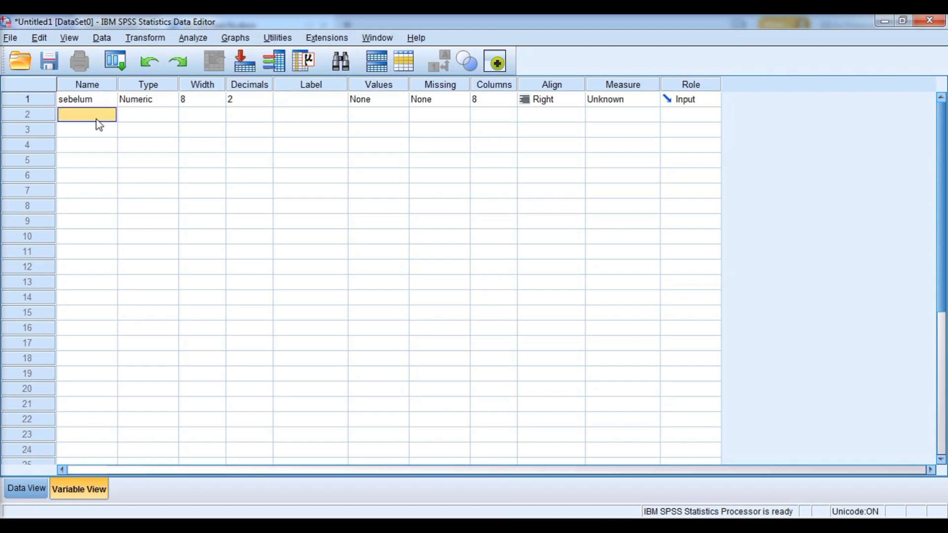
type("ses")
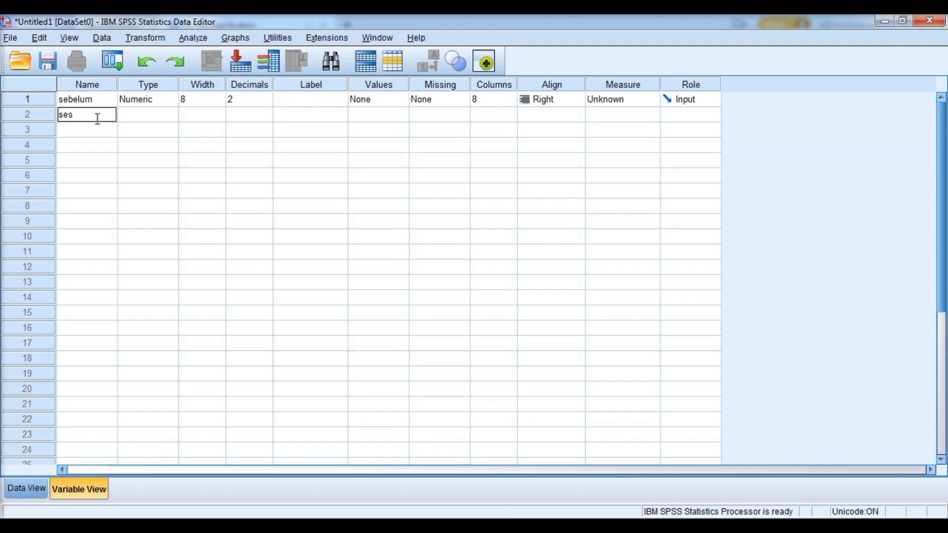
type("udah")
left_click(88, 131)
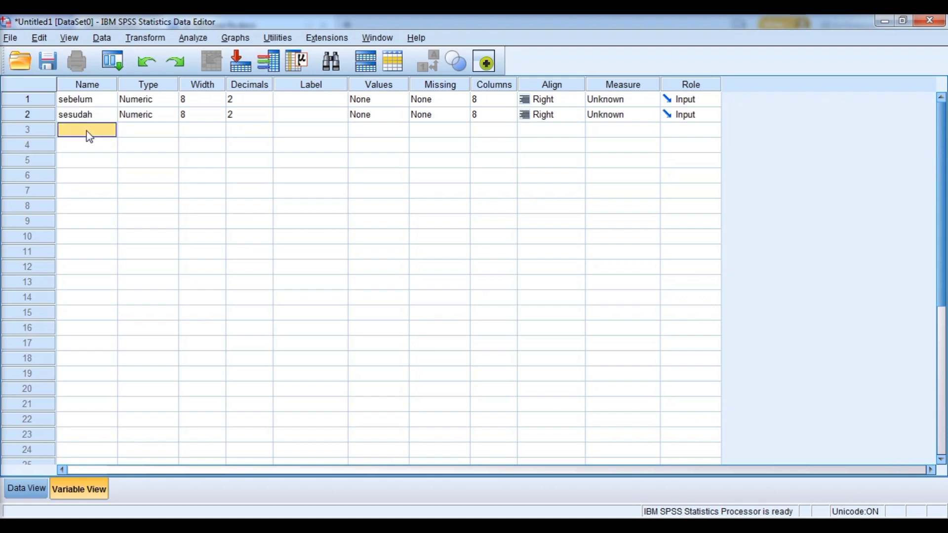
type("frekue")
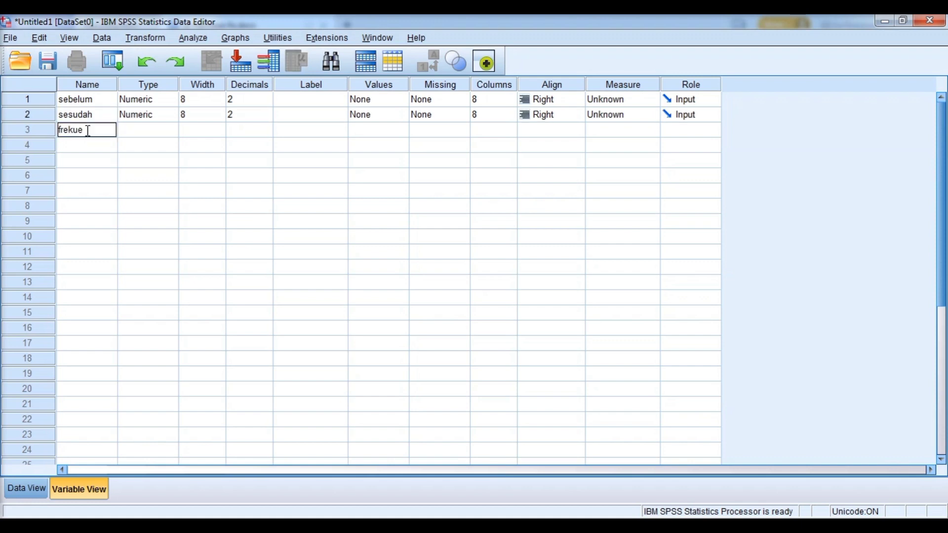
type("nsi")
left_click(195, 129)
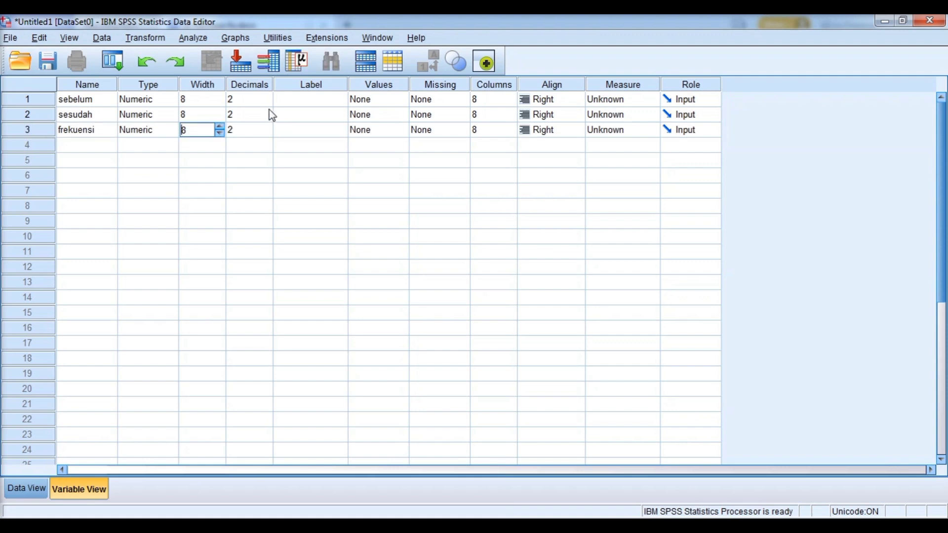
- Label the sebelum variable "sebelum sponsor" and the sesudah variable "sesudah sponsor"
left_click(316, 88)
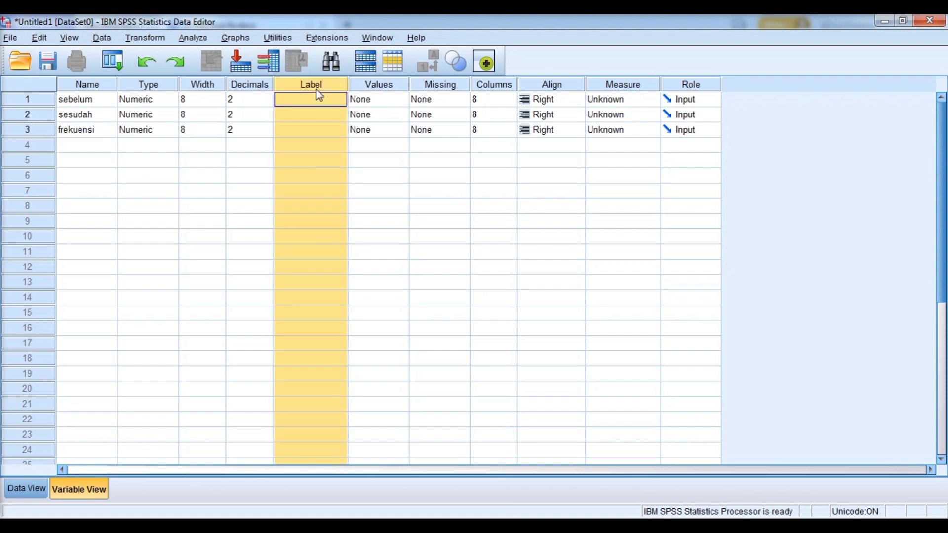
left_click(316, 98)
type("s")
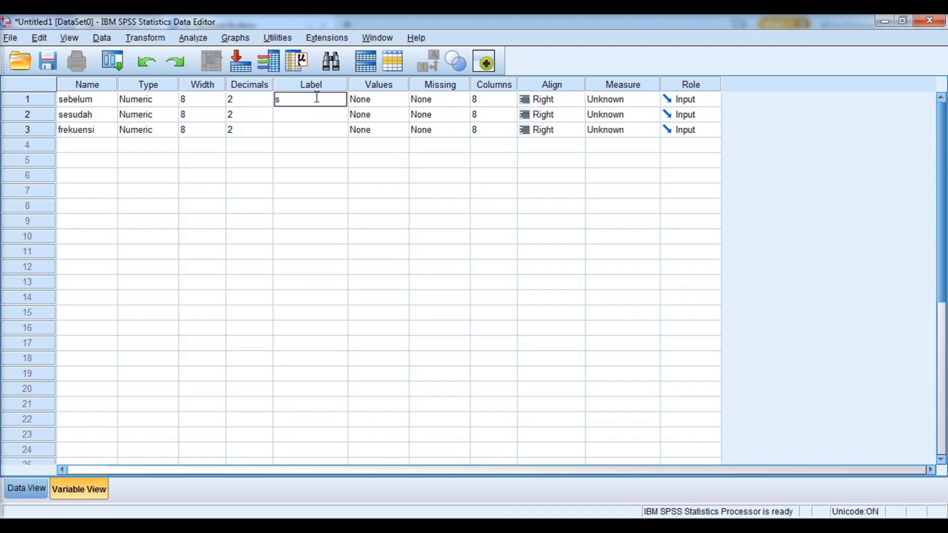
type("ebelum sponsor")
left_click(312, 111)
type("s")
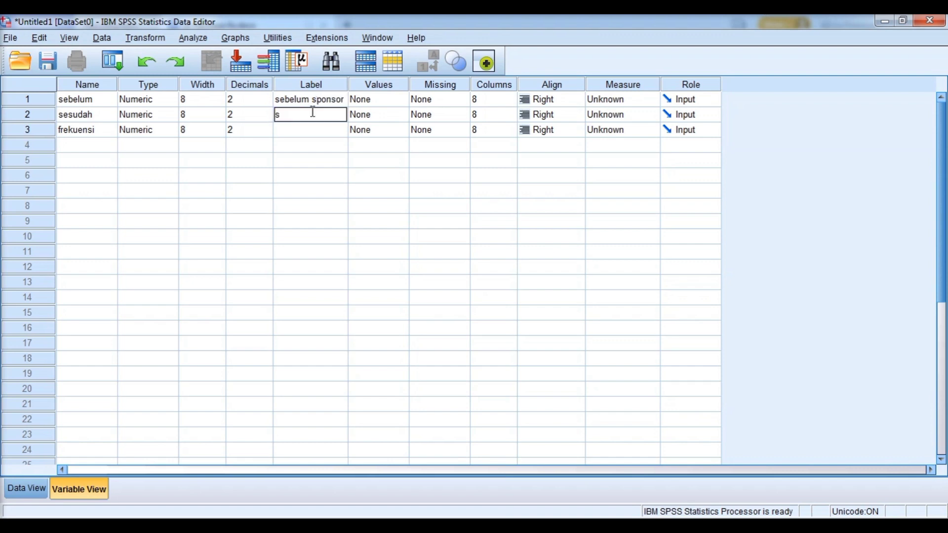
type("esudah sponsor")
- Add a value label to the sebelum variable assigning 1 to "tidak membeli"
left_click(395, 100)
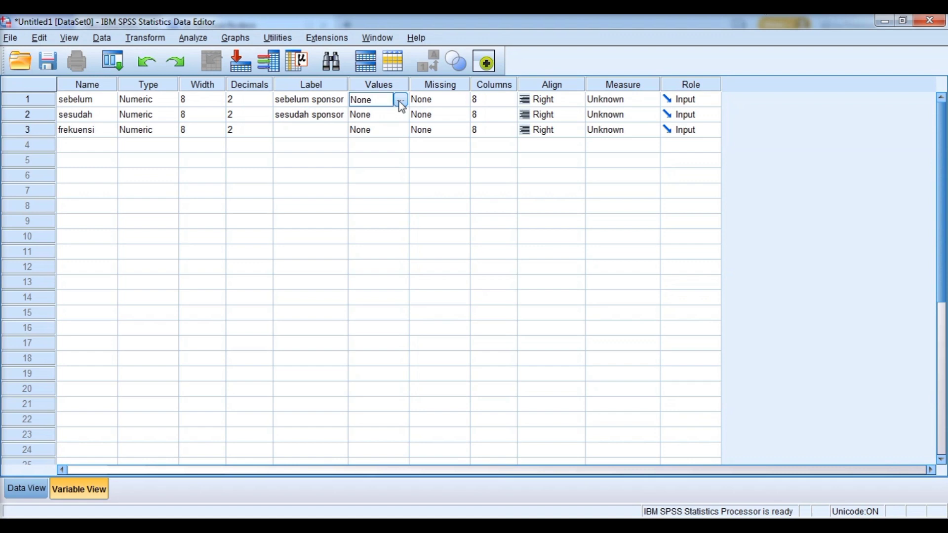
left_click(401, 100)
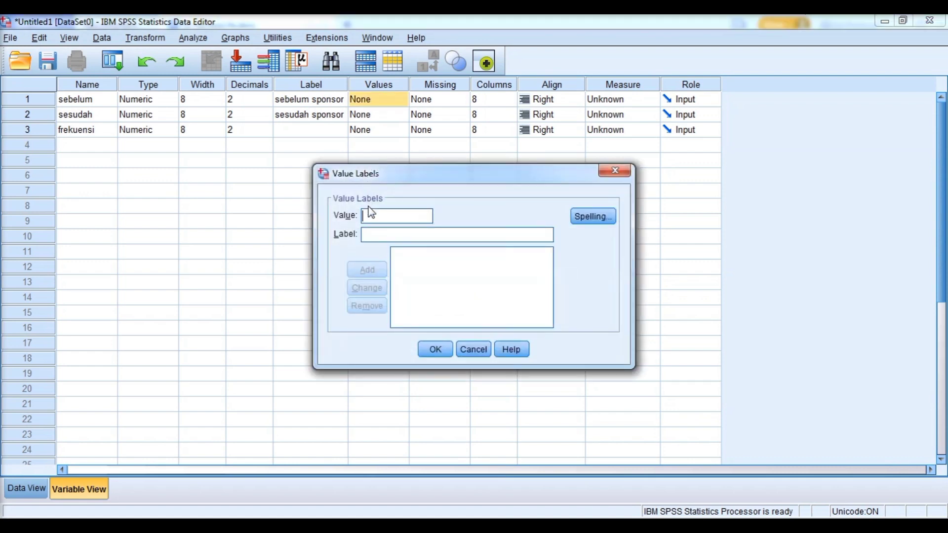
type("1")
left_click(368, 235)
type("tida")
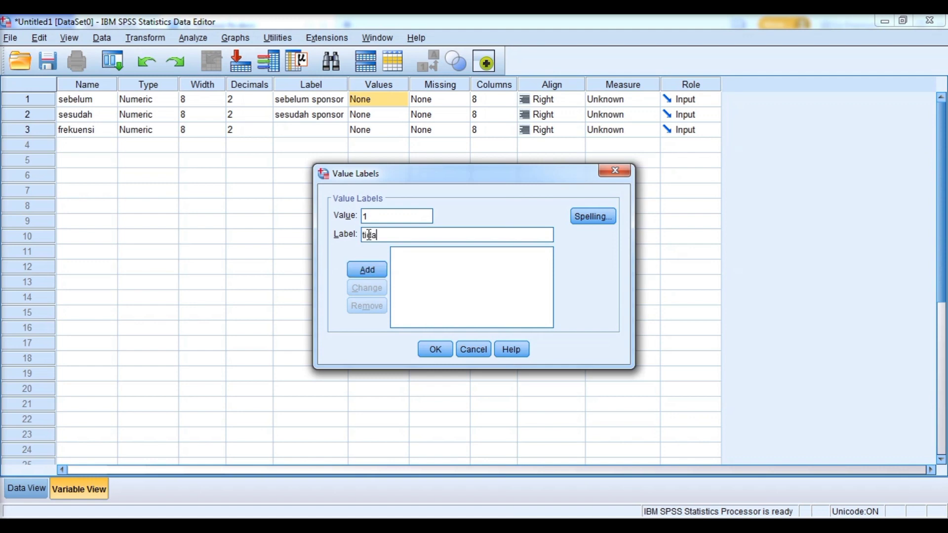
type("k membeli")
key("Return")
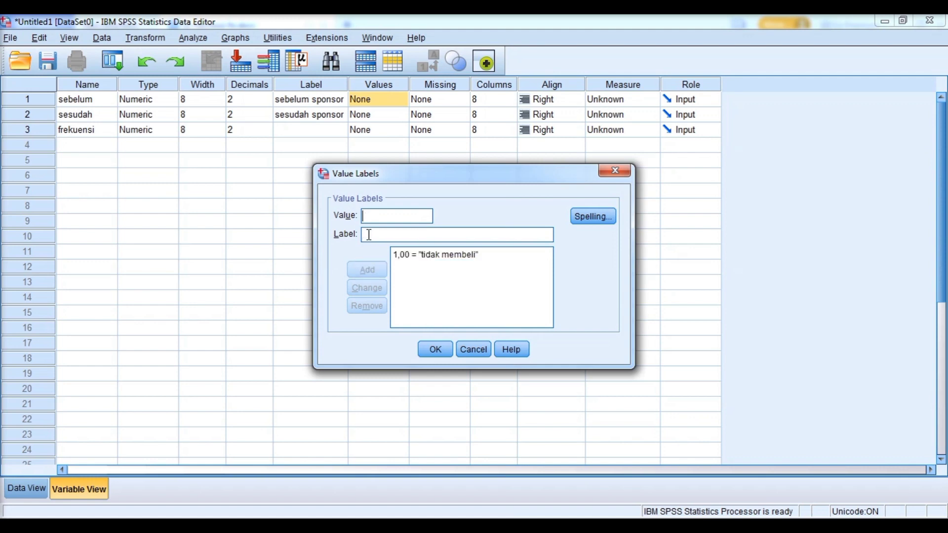
- Add the value label 2 = "membeli" to the sebelum variable and accept its value labels
type("2")
left_click(369, 235)
type("mem")
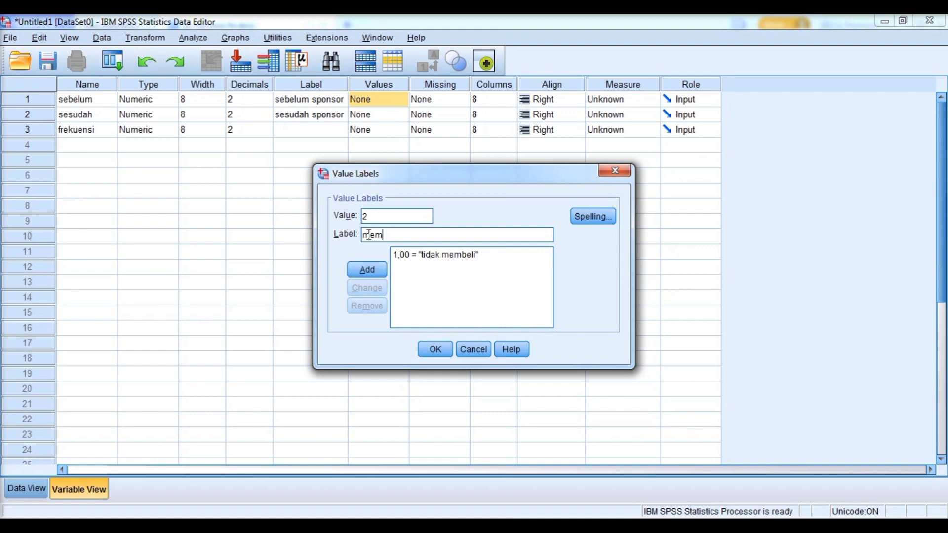
type("beli")
key("Return")
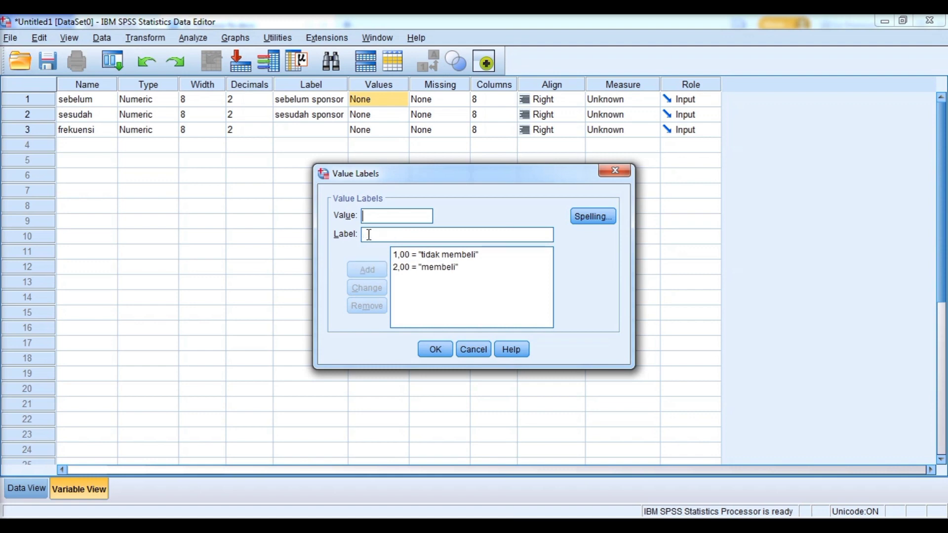
left_click(435, 349)
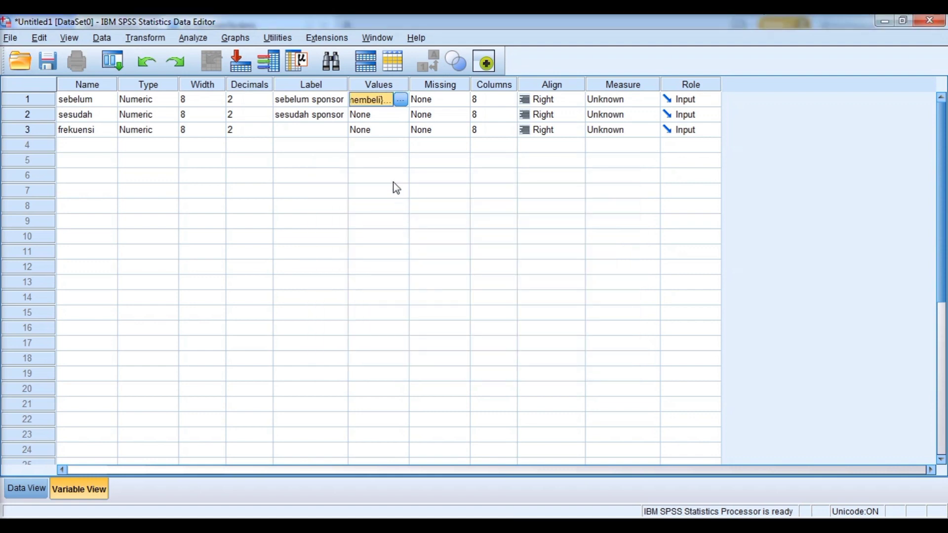
- Add a value label to the sesudah variable assigning 1 to "tidak membeli"
left_click(392, 118)
left_click(401, 116)
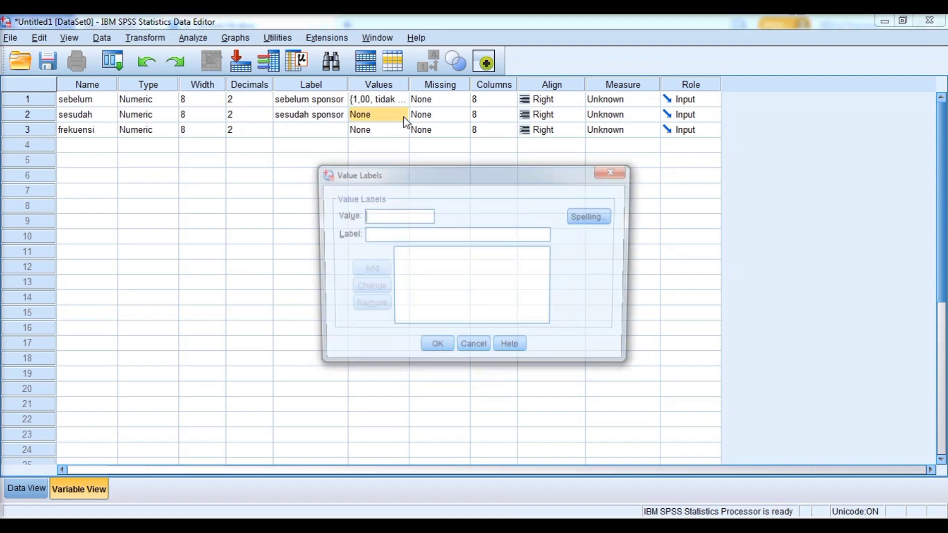
type("1")
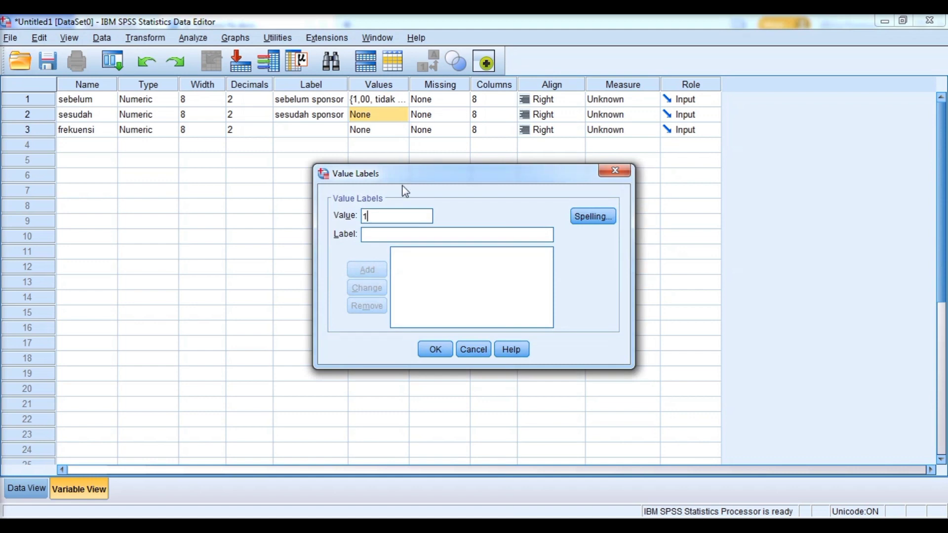
left_click(392, 236)
type("tidak ")
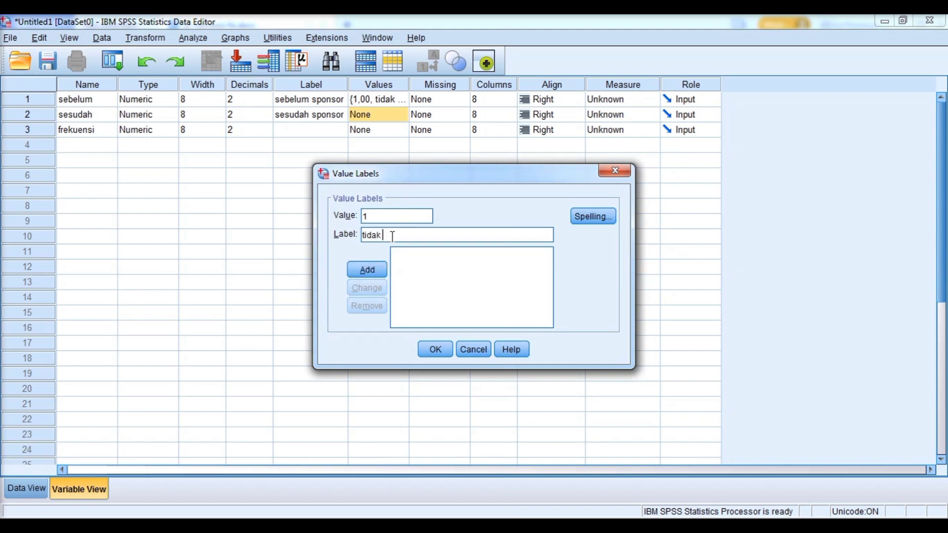
type("membeli")
key("Return")
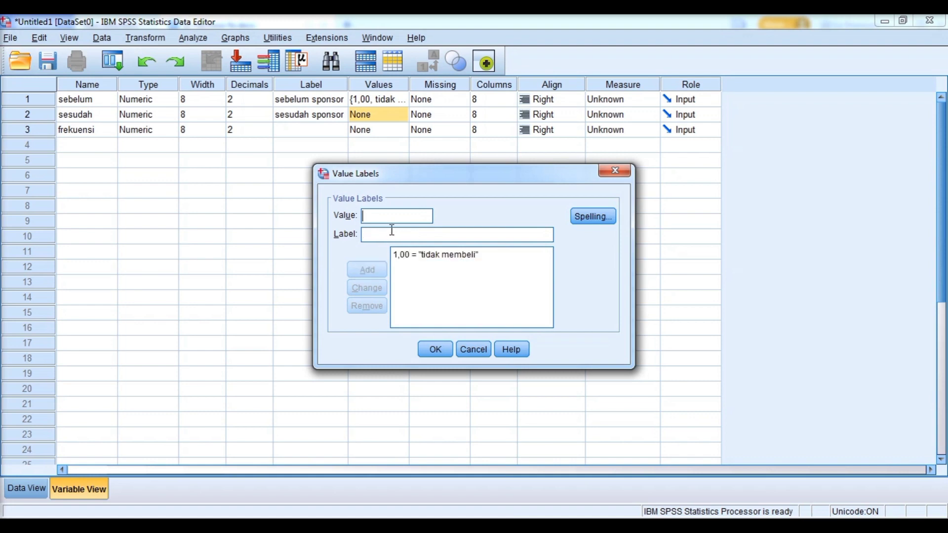
- Add the value label 2 = "membeli" to the sesudah variable and accept its value labels
type("2m")
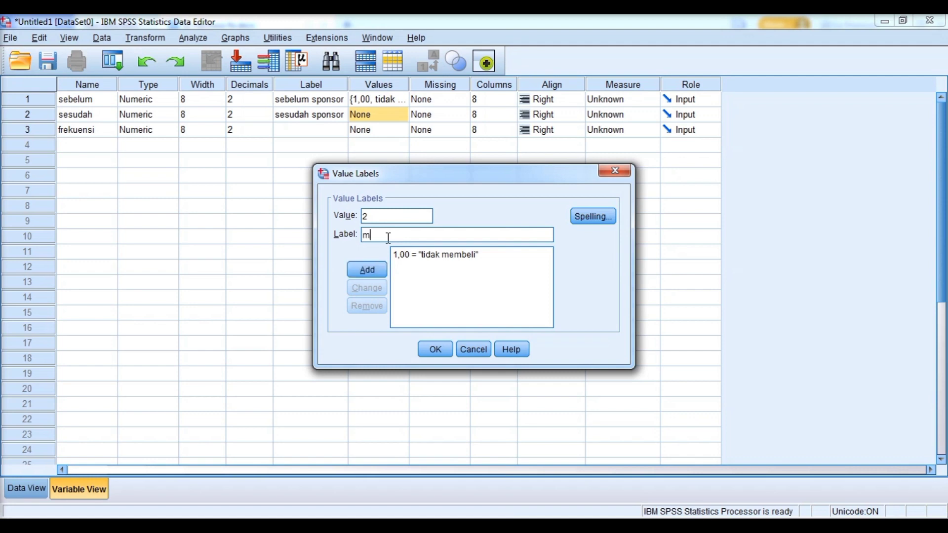
type("embeli")
key("Return")
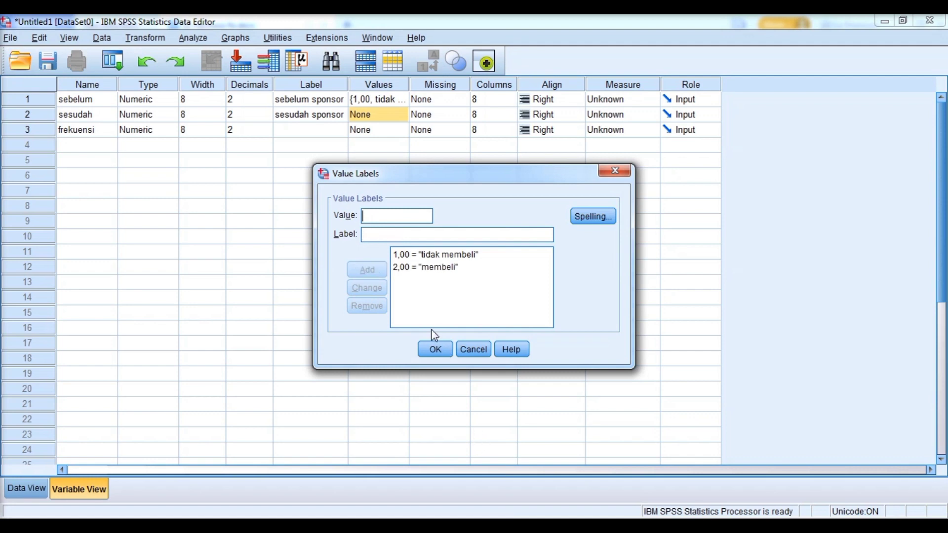
left_click(434, 349)
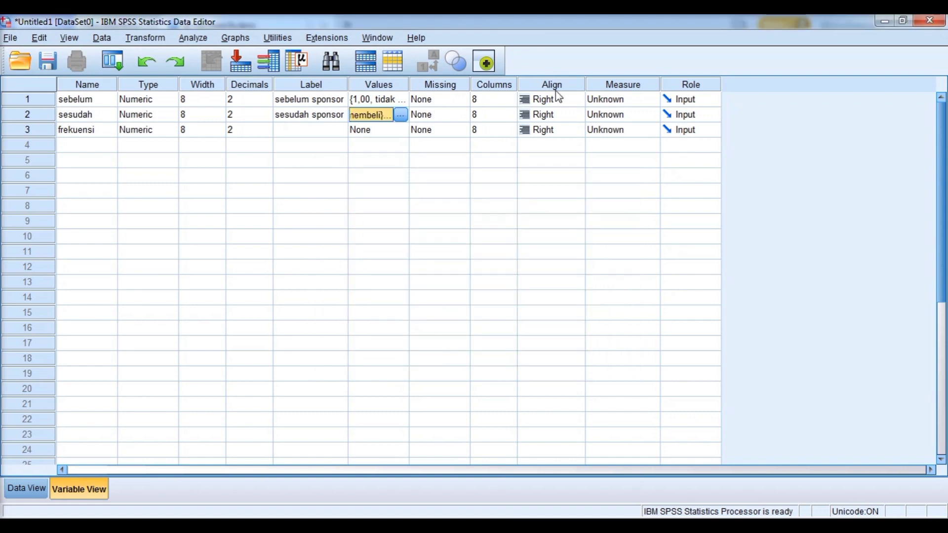
- Set the measurement level of sebelum and sesudah to Nominal and of frekuensi to Scale
left_click(642, 88)
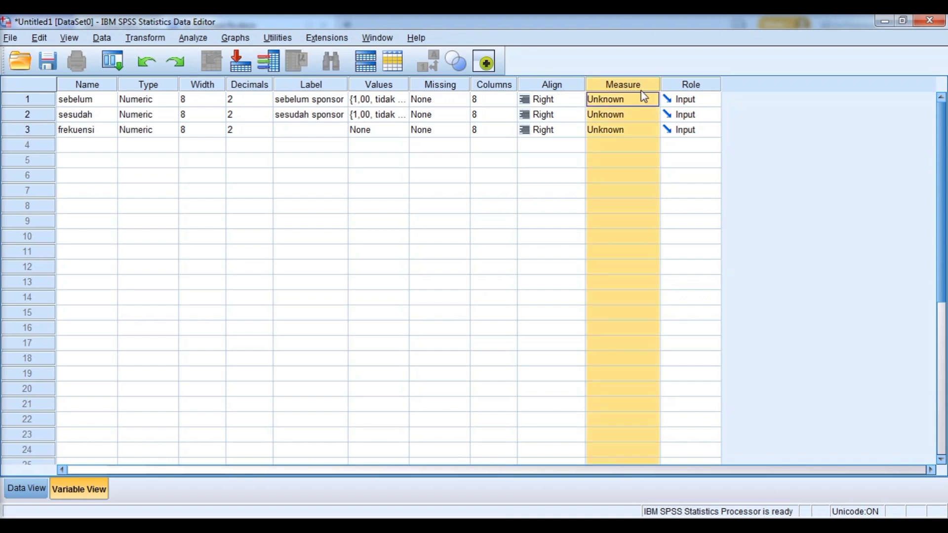
left_click(647, 103)
left_click(651, 101)
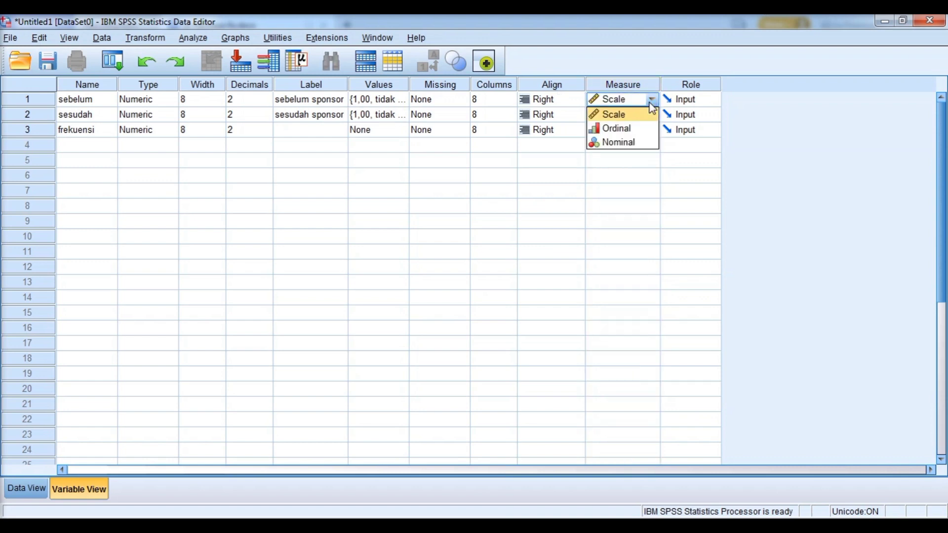
left_click(628, 142)
left_click(637, 114)
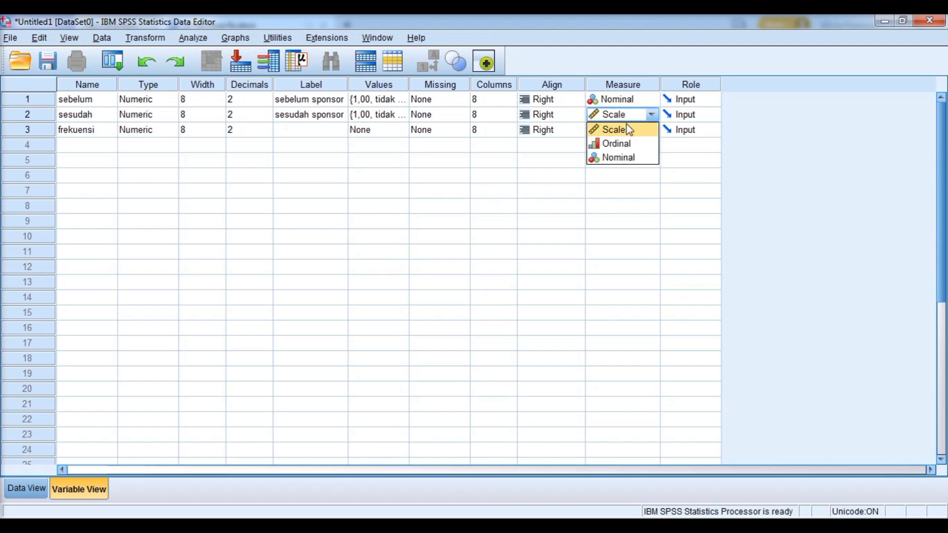
left_click(621, 156)
left_click(620, 130)
left_click(651, 130)
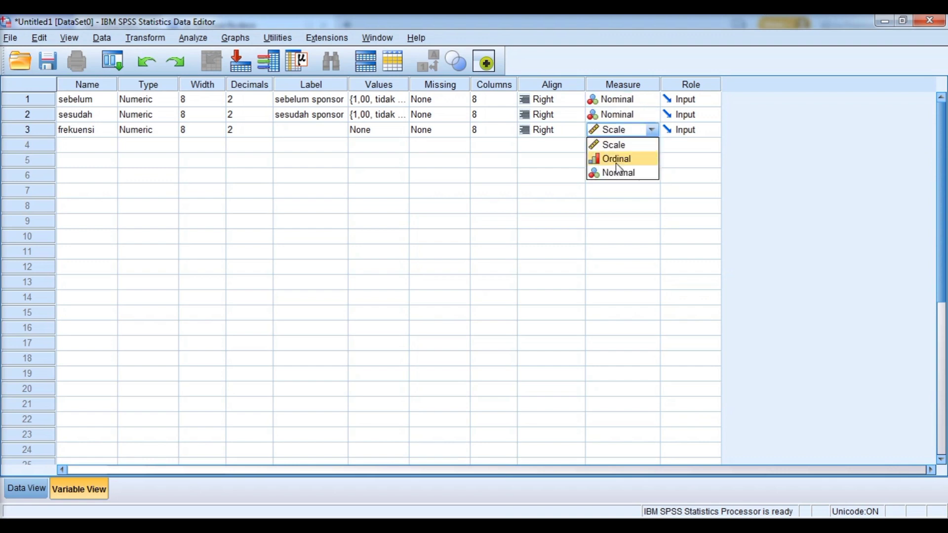
left_click(615, 145)
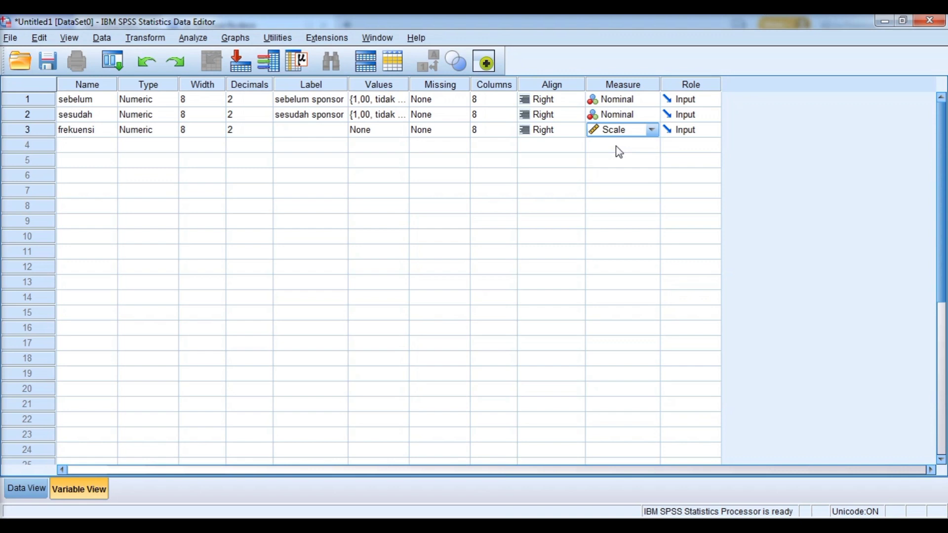
- Enter the first case in the data sheet with sebelum 1, sesudah 1 and frekuensi 65
left_click(13, 488)
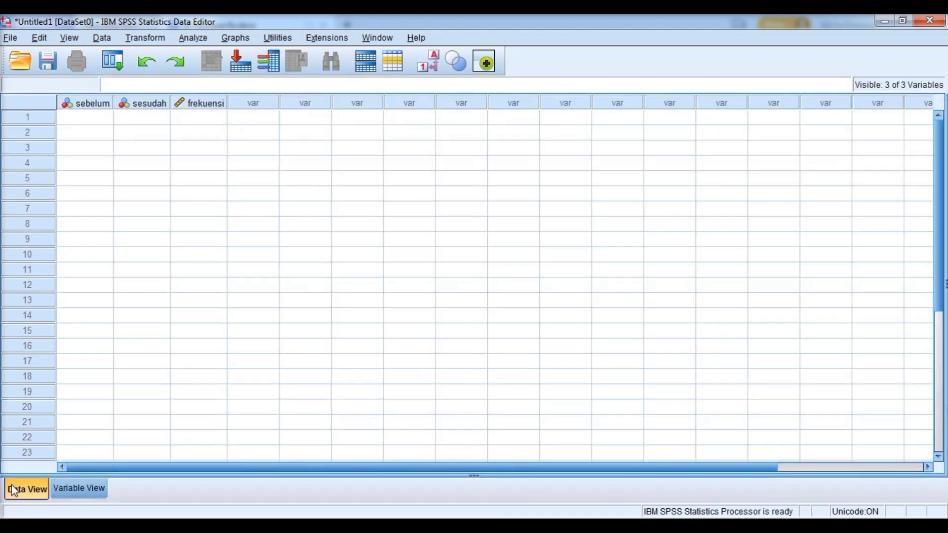
left_click(96, 125)
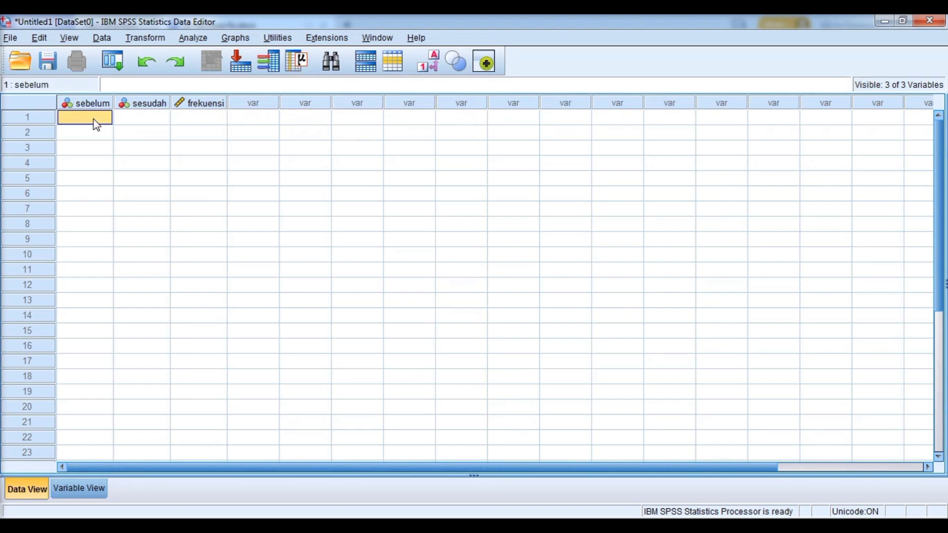
type("1")
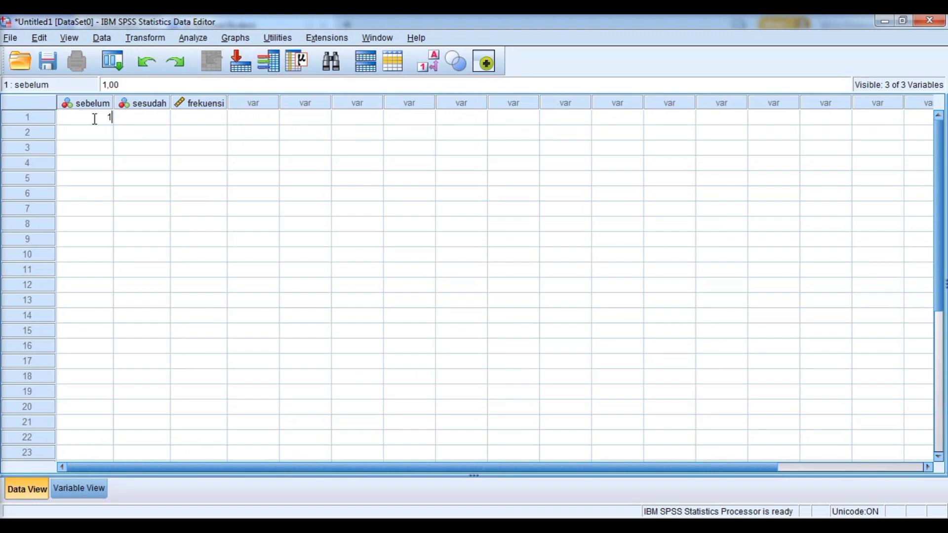
left_click(140, 117)
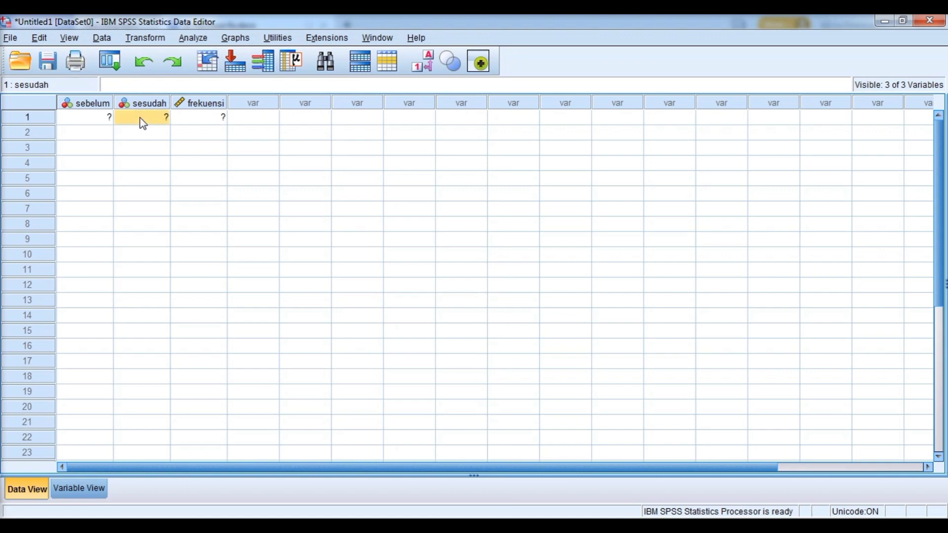
type("1")
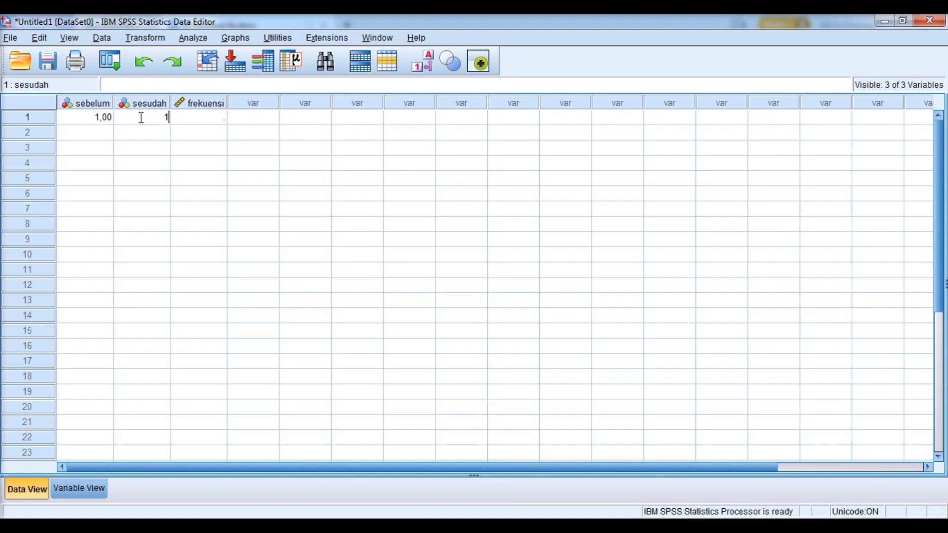
left_click(207, 119)
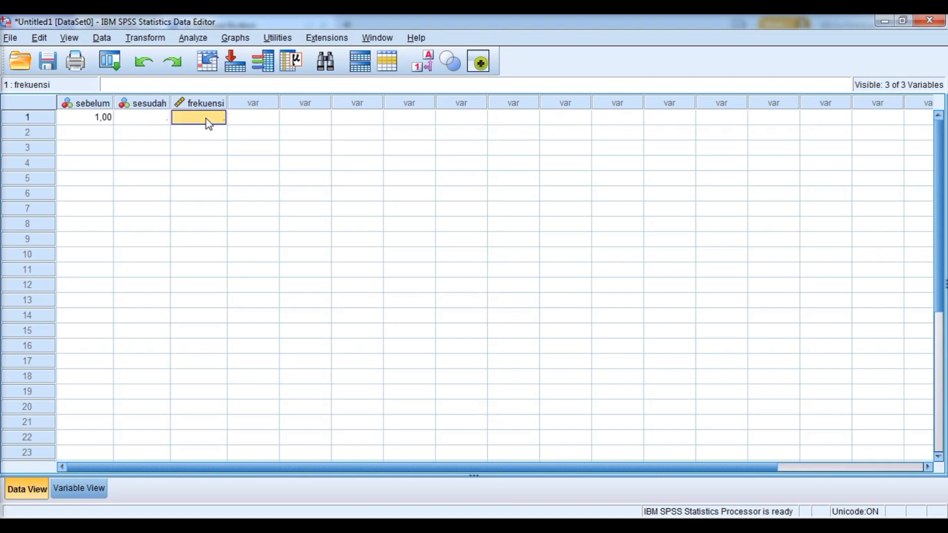
left_click(146, 119)
type("1")
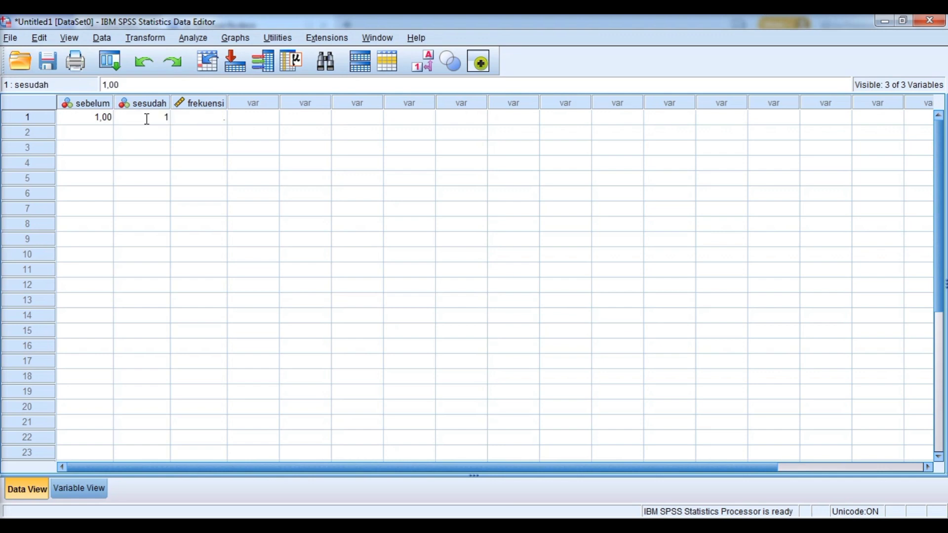
left_click(193, 123)
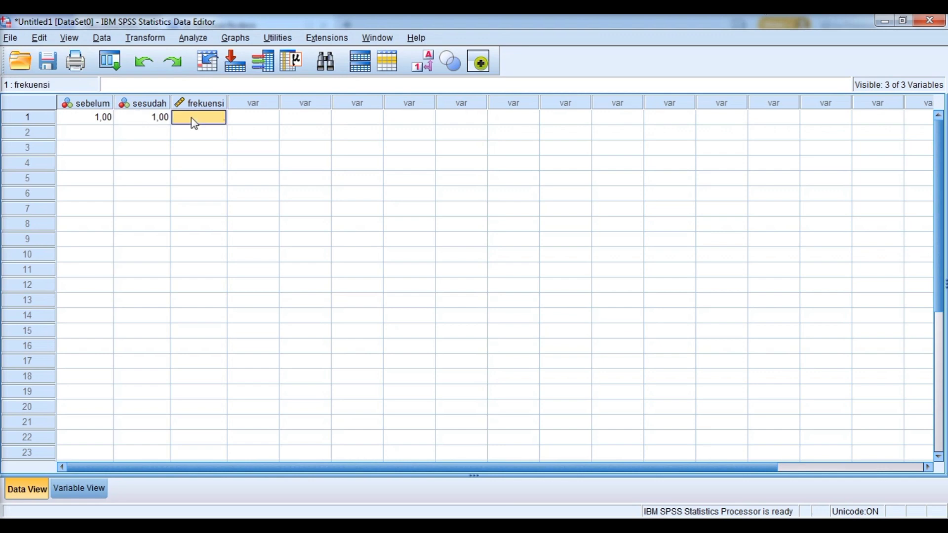
type("65")
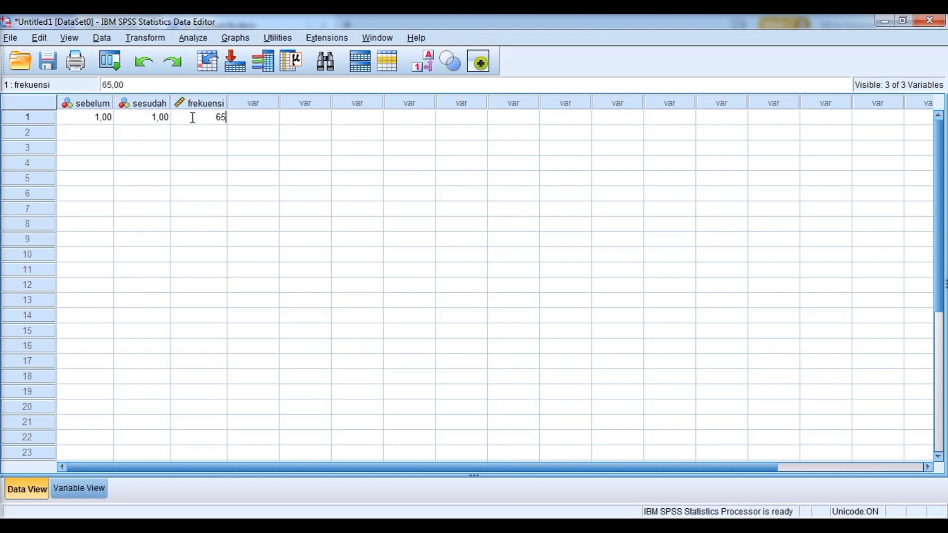
- Enter the second case with sebelum 1, sesudah 2 and frekuensi 85
left_click(107, 135)
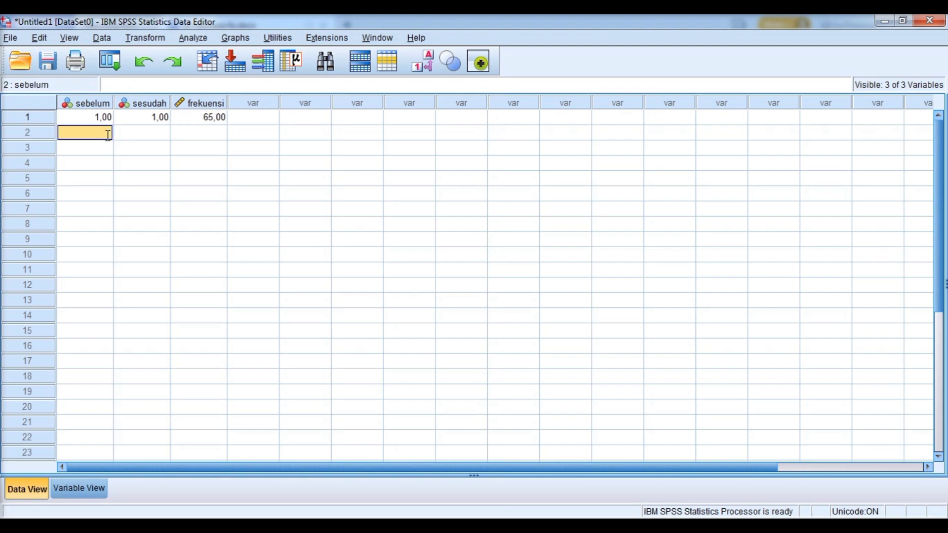
type("1")
left_click(147, 133)
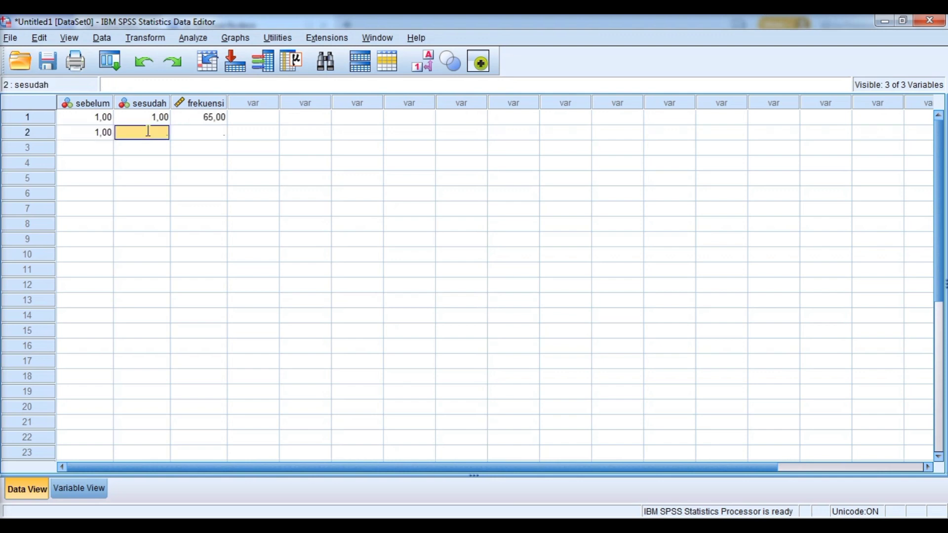
type("2")
left_click(208, 134)
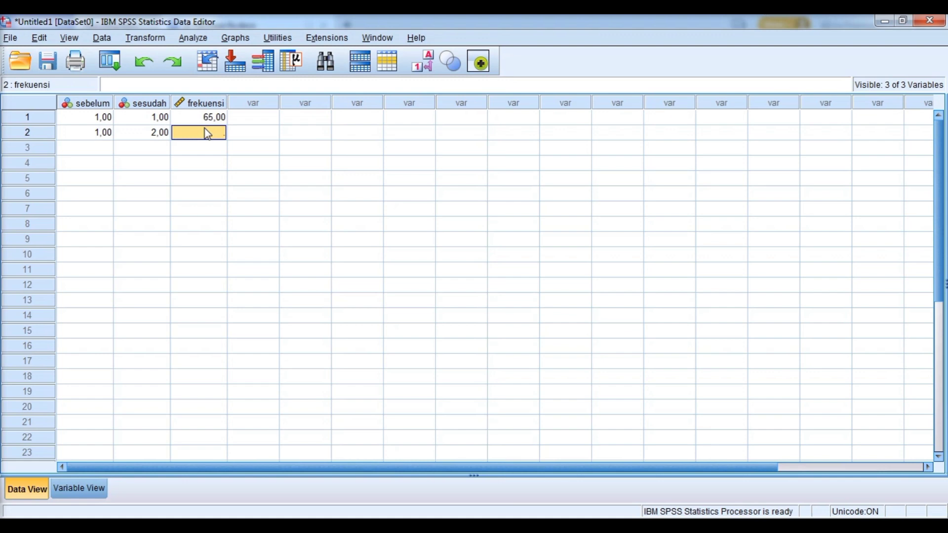
type("85")
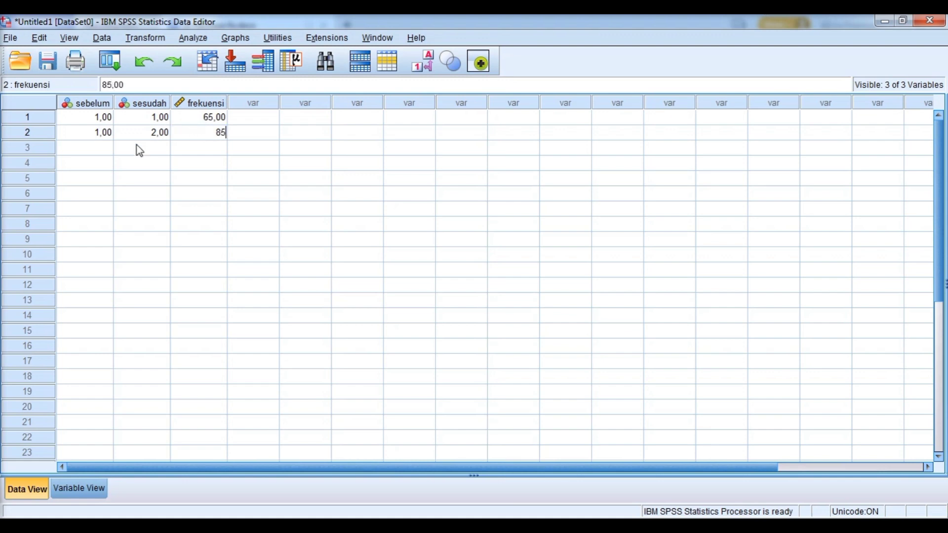
- Enter the third case with sebelum 2, sesudah 1 and frekuensi 10
left_click(92, 152)
type("2")
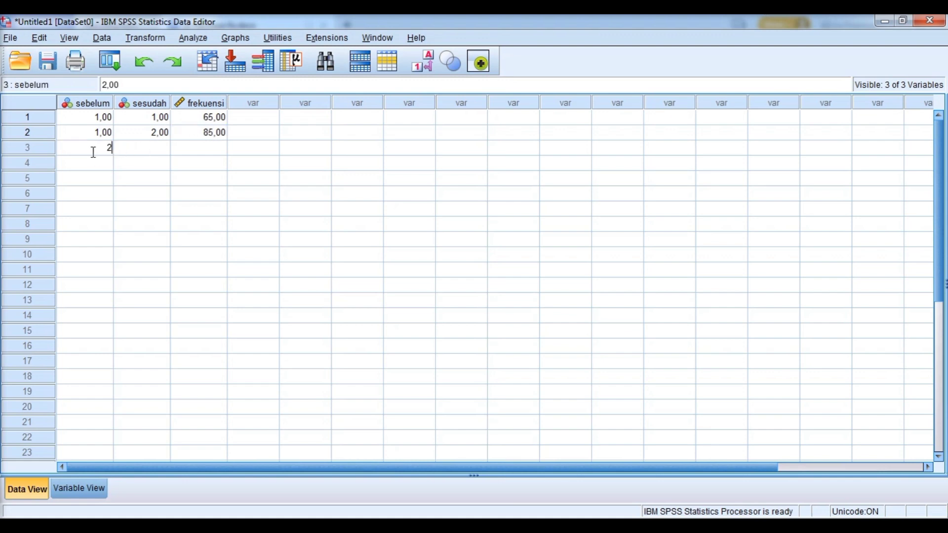
left_click(148, 152)
type("1")
left_click(213, 149)
type("10")
- Enter the fourth case with sebelum 2, sesudah 2 and frekuensi 40
left_click(109, 167)
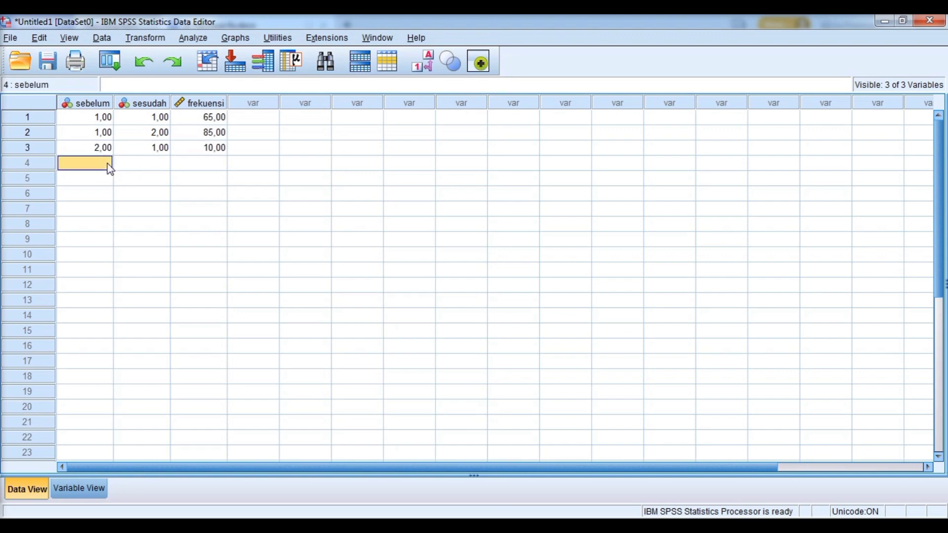
type("2")
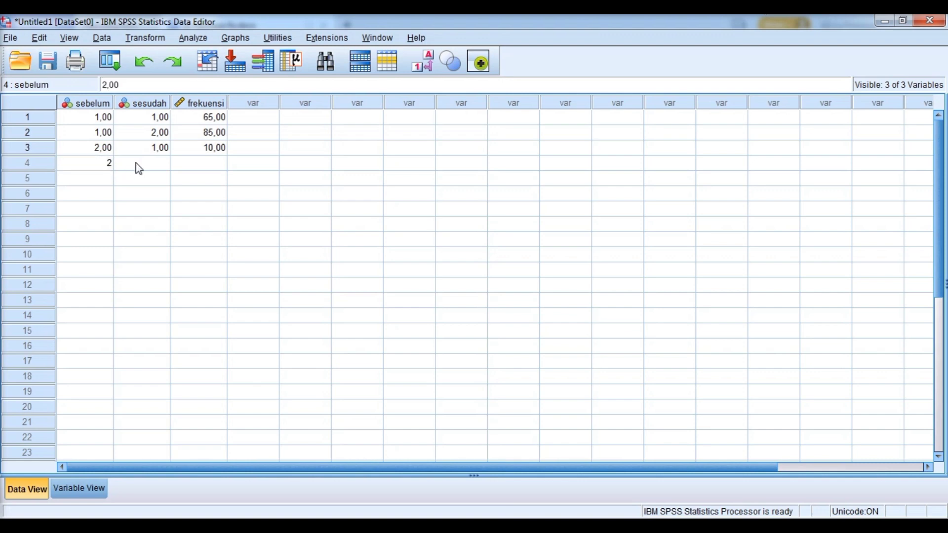
left_click(146, 166)
type("2")
left_click(209, 165)
type("40")
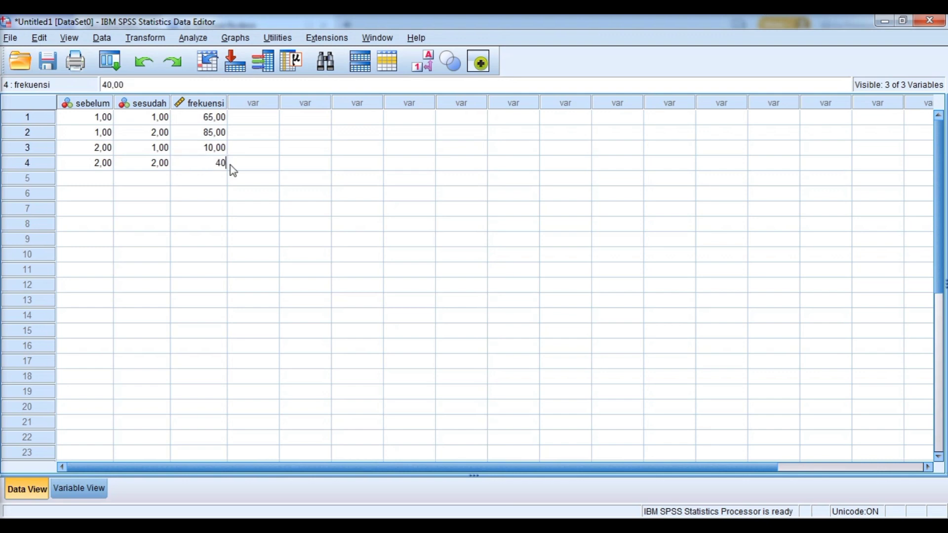
left_click(255, 163)
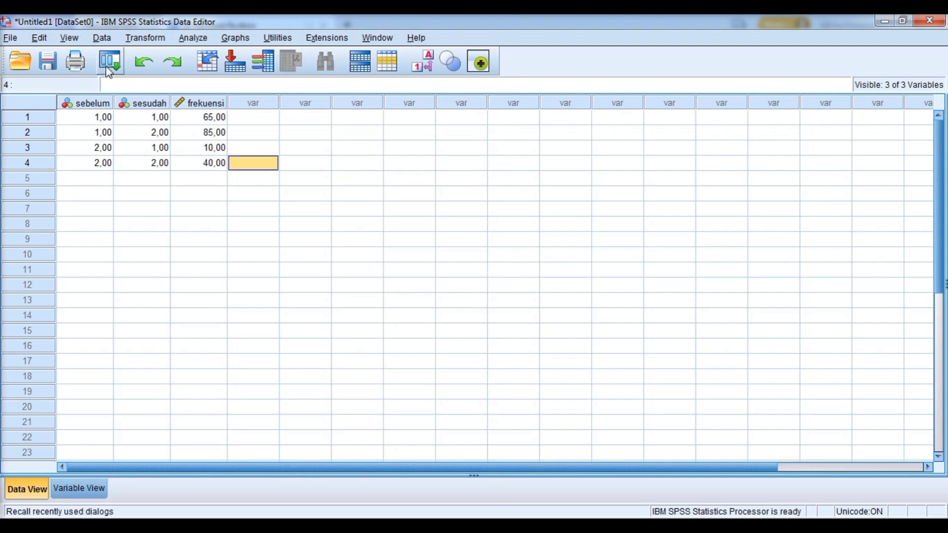
- Weight the cases by the frekuensi variable and minimize the output window
left_click(110, 39)
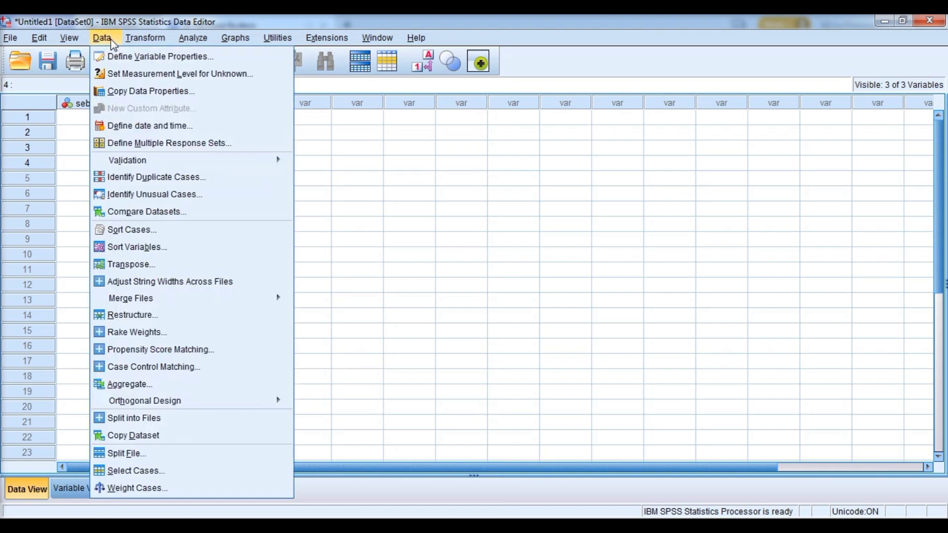
left_click(150, 490)
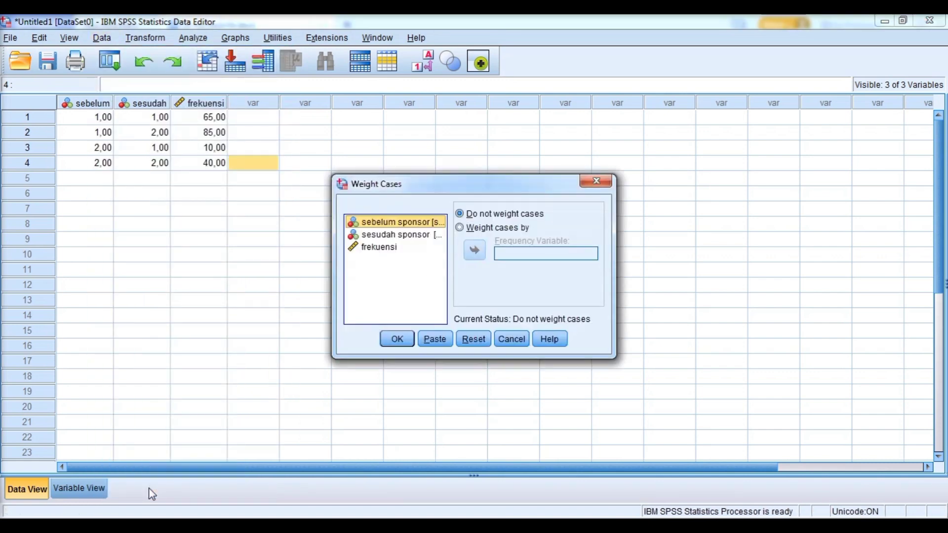
left_click(417, 247)
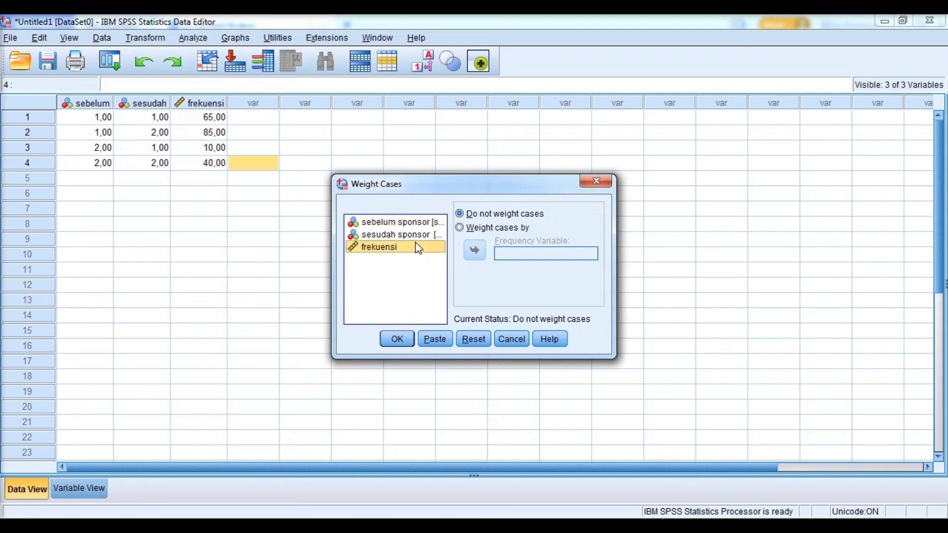
left_click(460, 228)
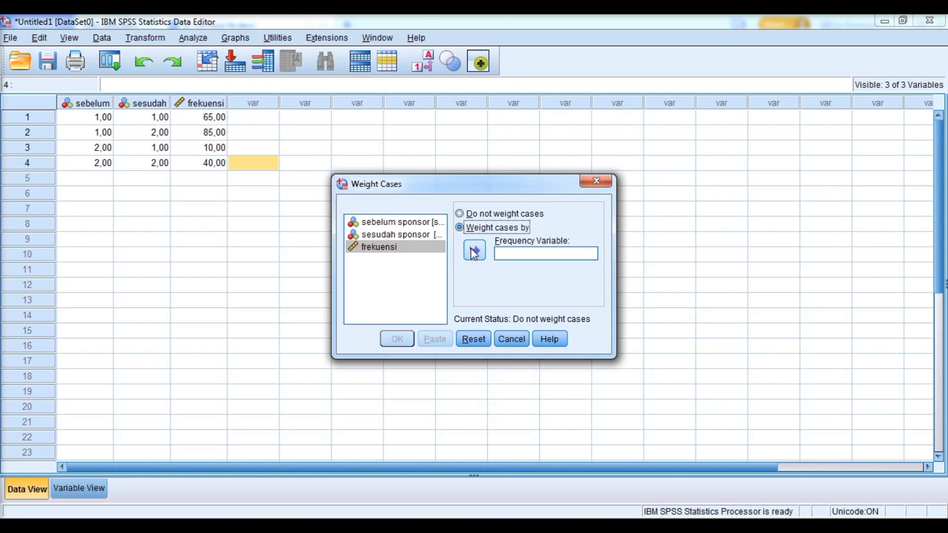
left_click(472, 250)
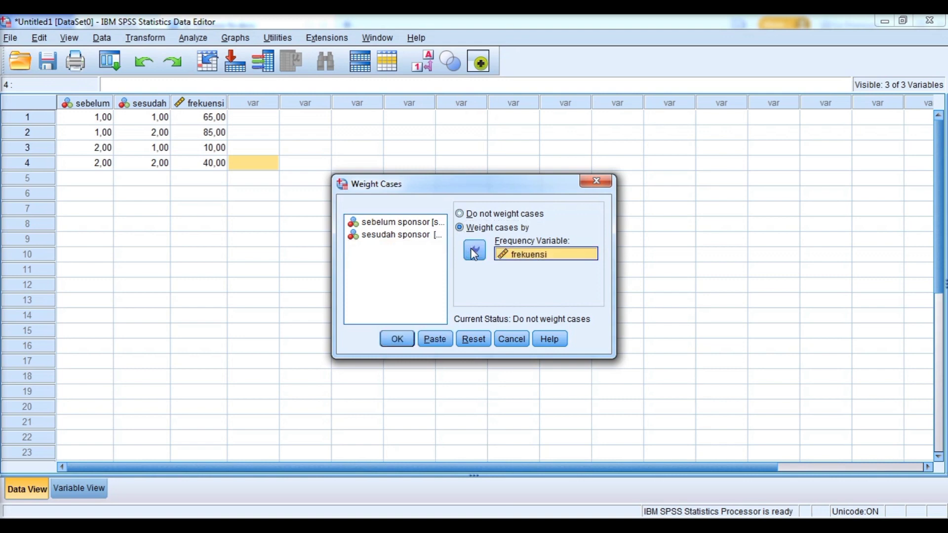
left_click(397, 339)
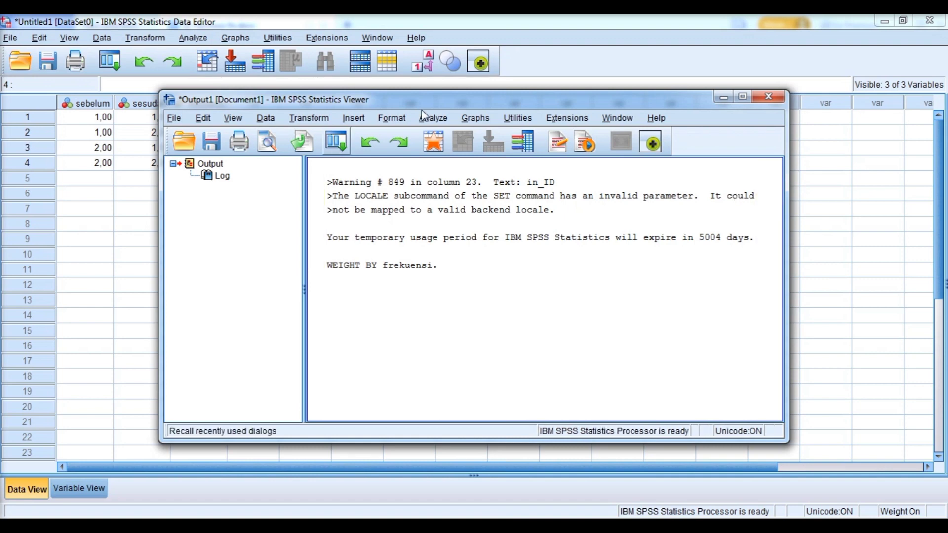
left_click(723, 97)
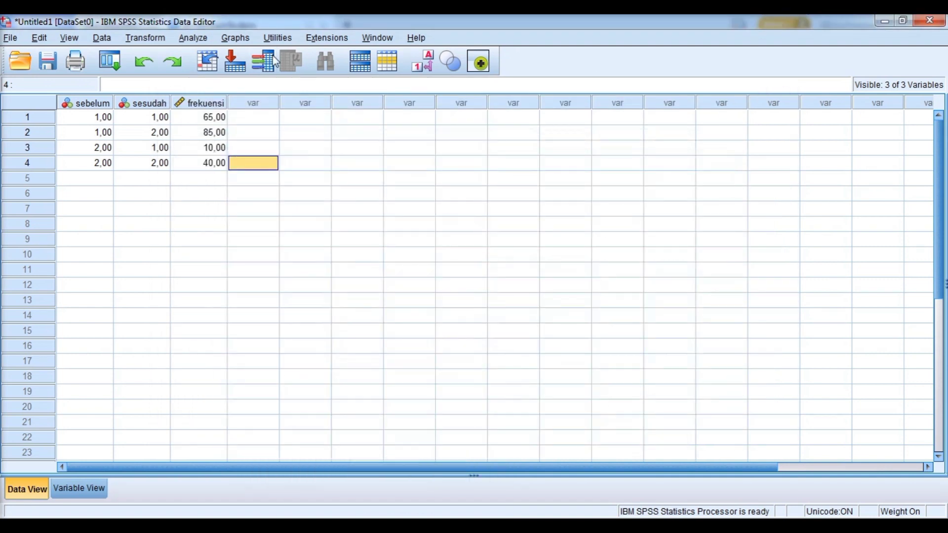
- Set up a legacy nonparametric test for two related samples, pairing sebelum sponsor with sesudah sponsor
left_click(200, 40)
mouse_move(256, 317)
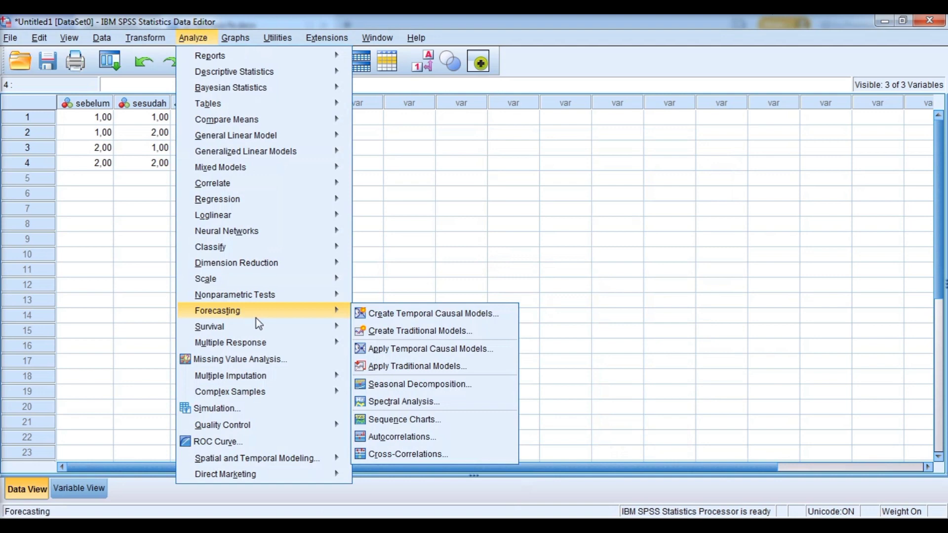
mouse_move(263, 298)
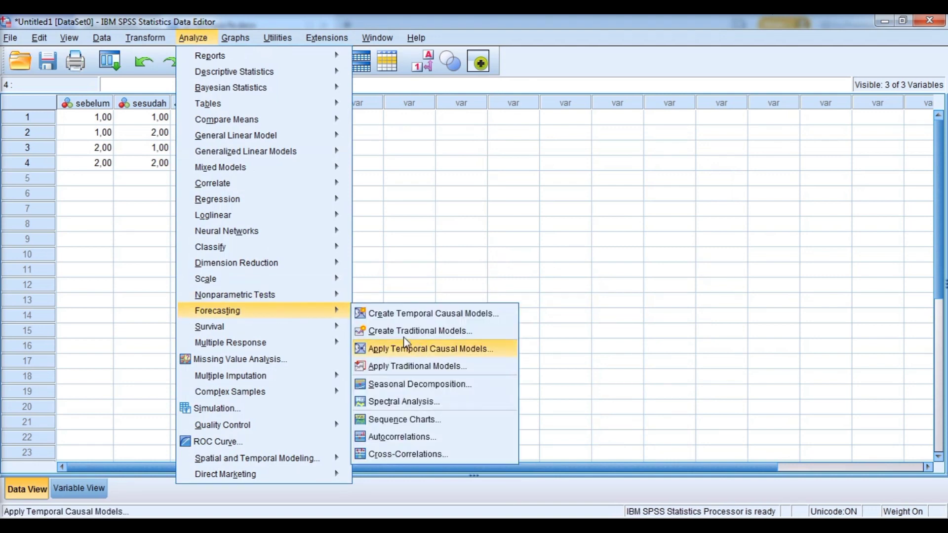
mouse_move(385, 348)
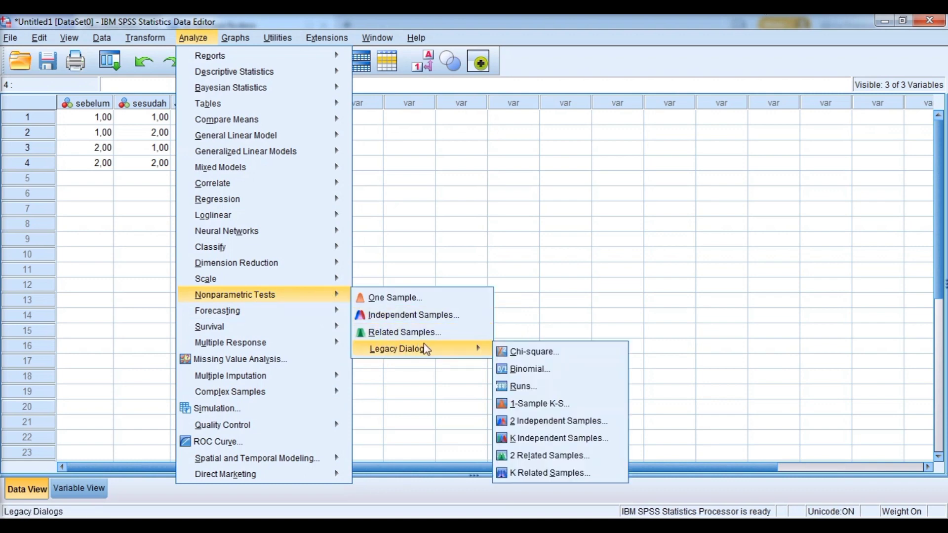
left_click(516, 455)
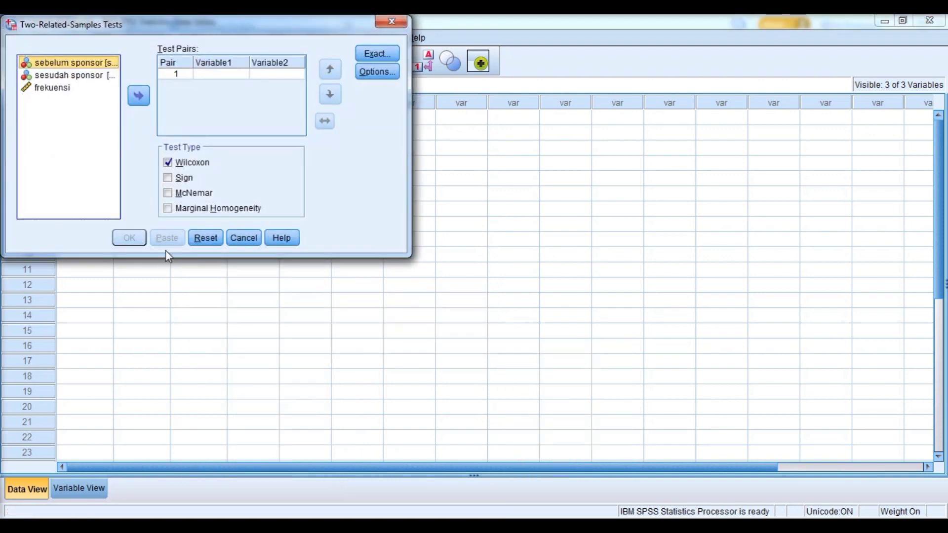
left_click(139, 96)
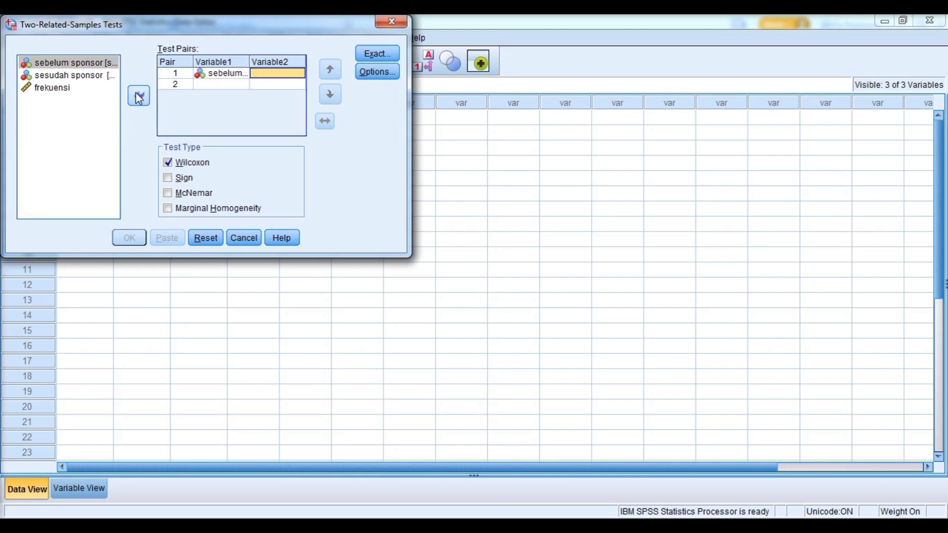
left_click(104, 77)
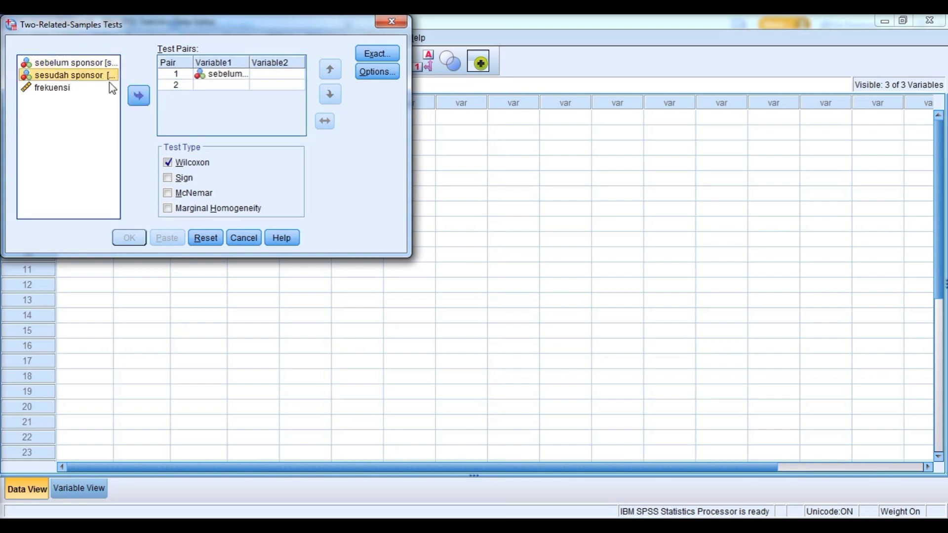
left_click(136, 98)
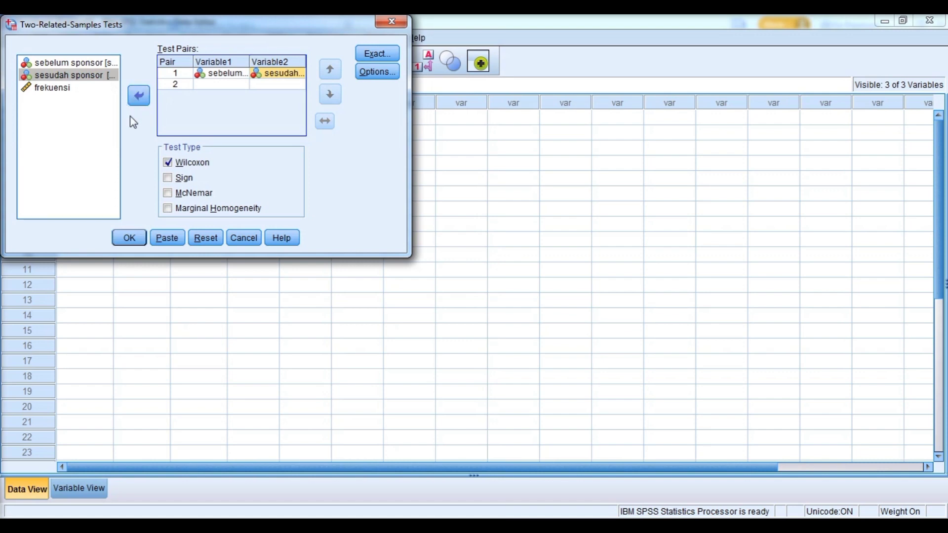
- Choose McNemar instead of Wilcoxon as the test type, run the test and look through its output
left_click(168, 193)
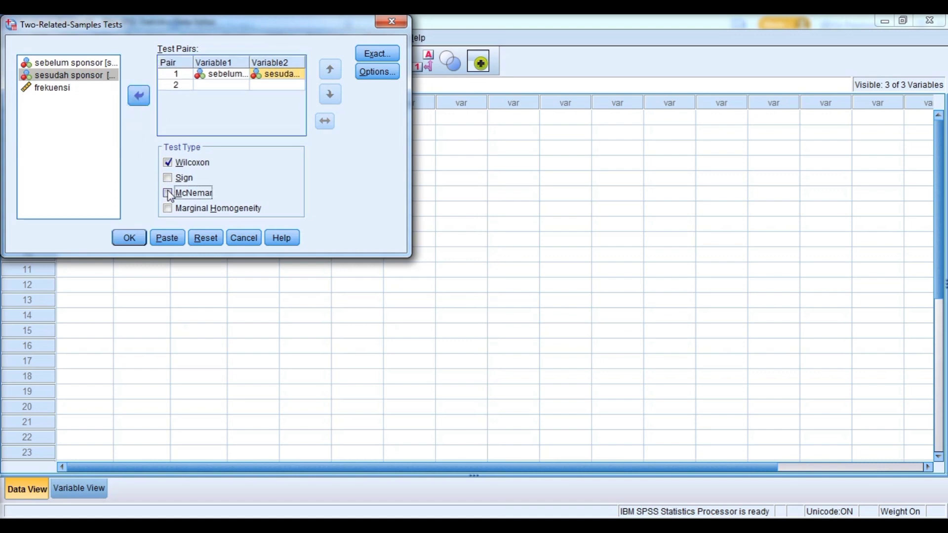
left_click(167, 164)
left_click(130, 237)
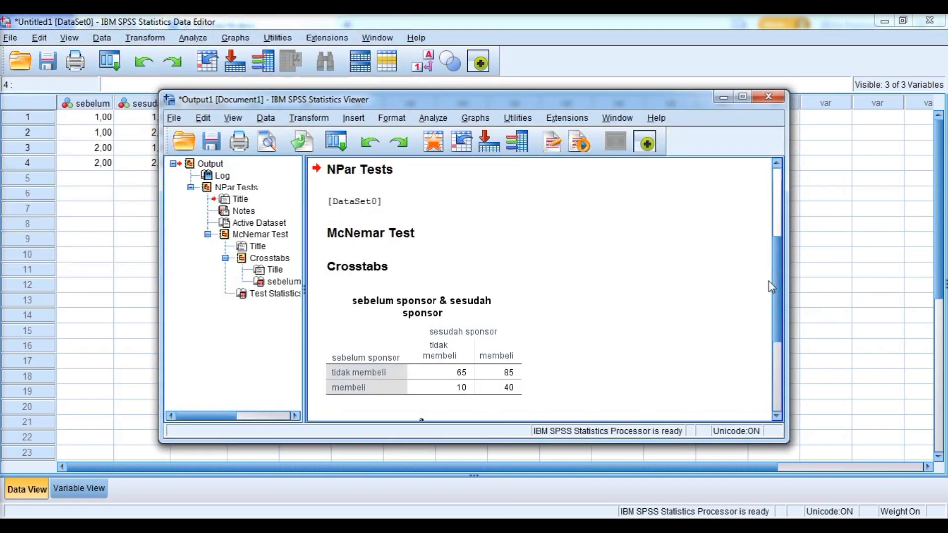
left_click_drag(777, 274, 753, 340)
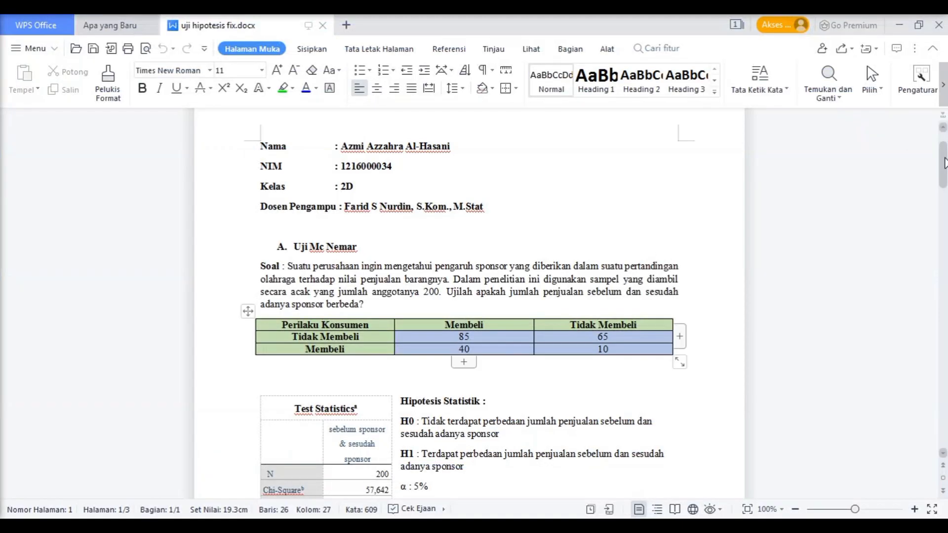
- Read the Uji Chi-Kuadrat problem in the uji hipotesis fix document and switch to the SPSS data editor
left_click_drag(944, 163, 943, 210)
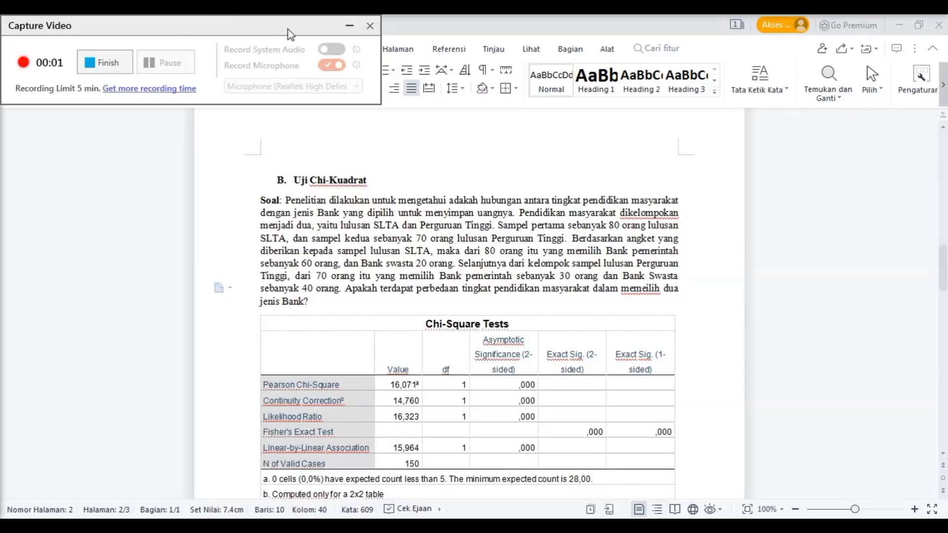
left_click(351, 24)
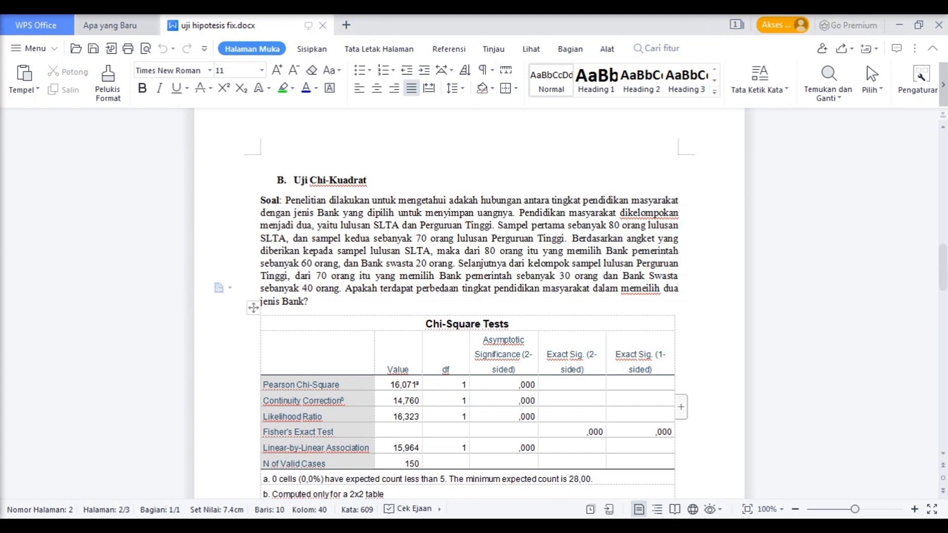
mouse_move(320, 525)
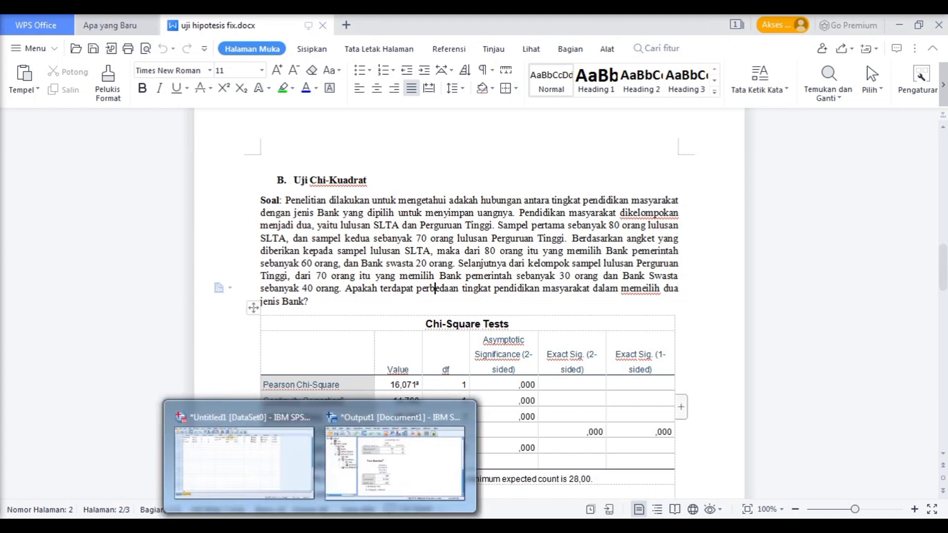
left_click(283, 488)
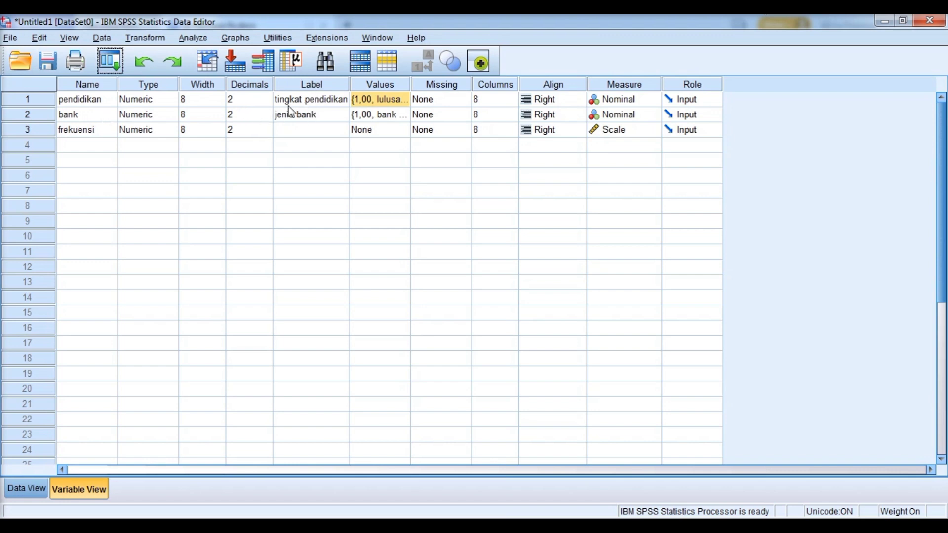
- Check the value labels defined for the pendidikan and bank variables
left_click(385, 103)
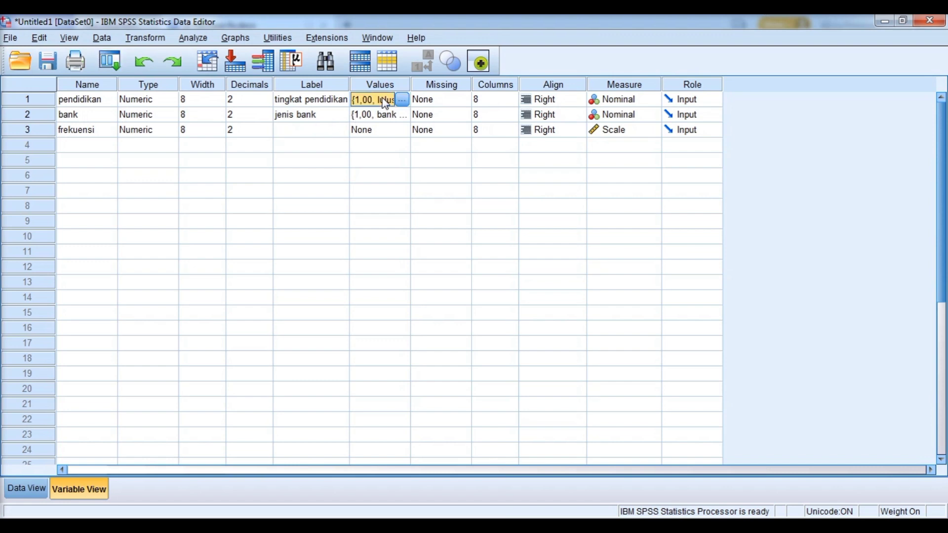
left_click(400, 99)
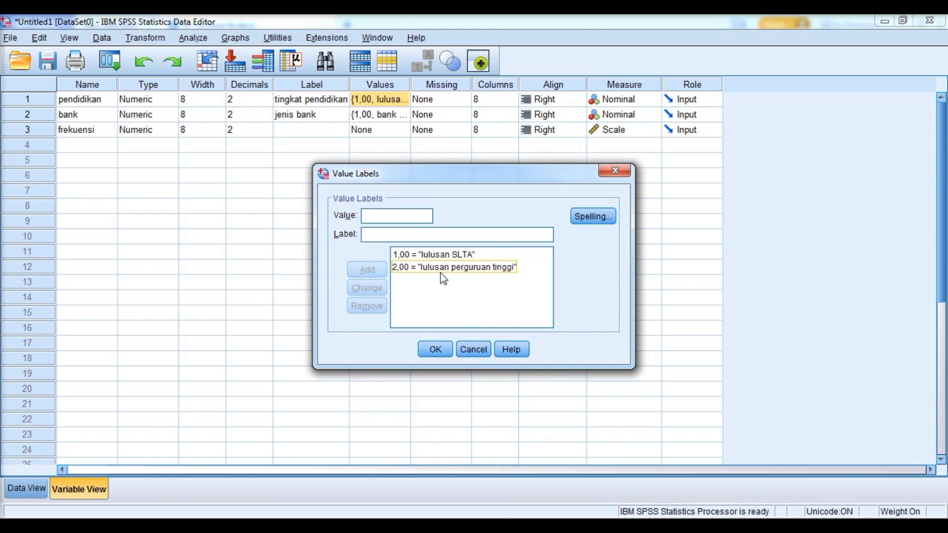
left_click(433, 352)
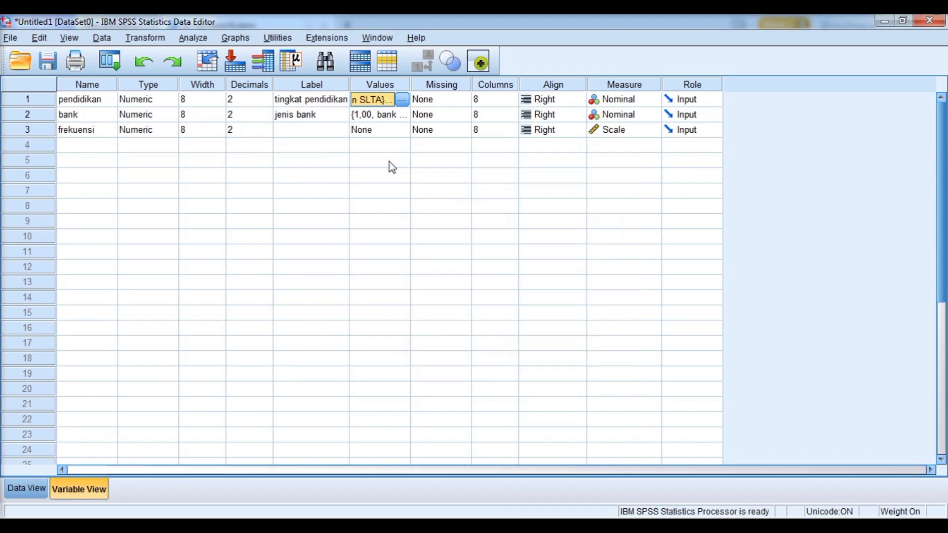
double_click(399, 115)
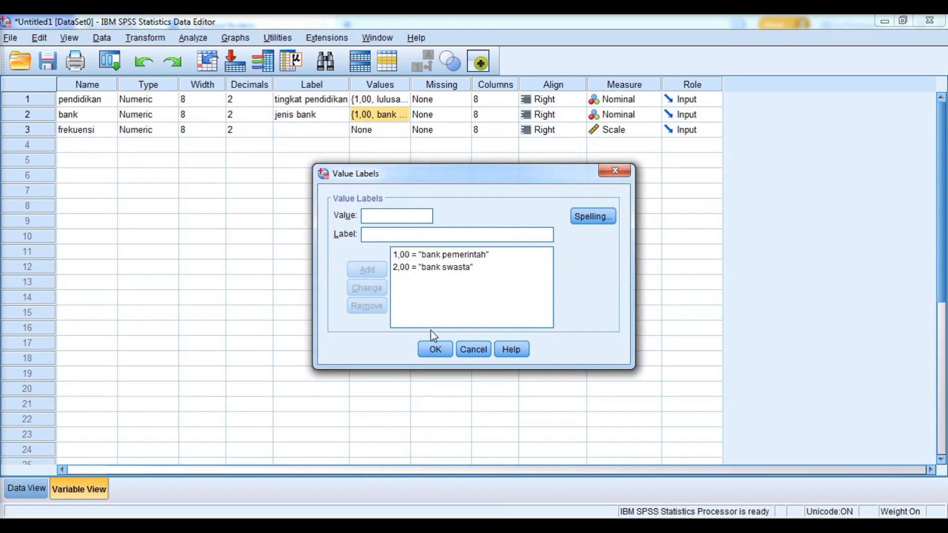
left_click(433, 349)
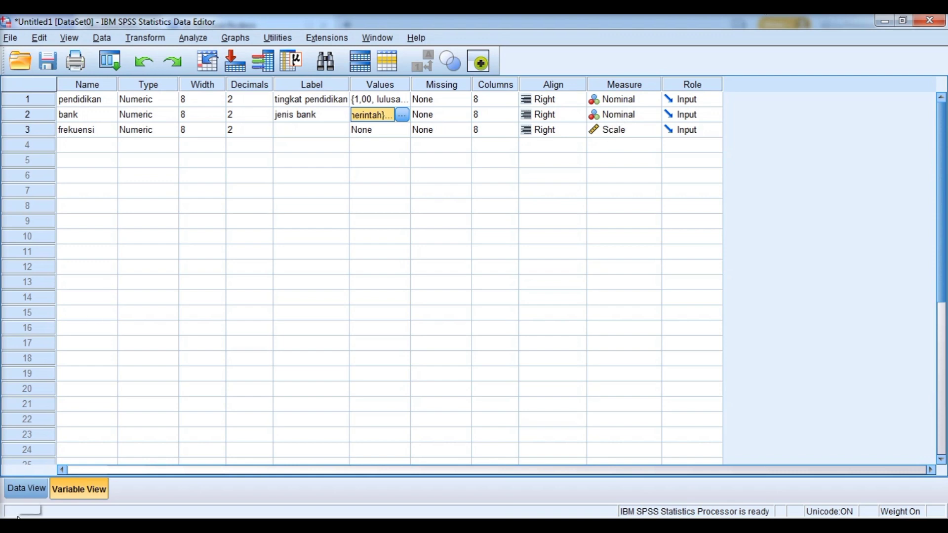
- Enter the first case in the data sheet with pendidikan 1, bank 1 and frekuensi 60
left_click(26, 489)
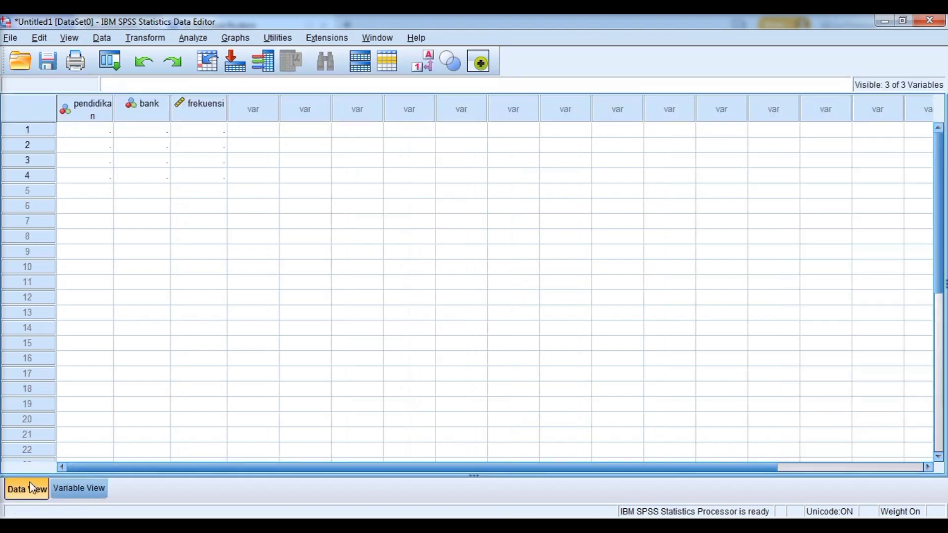
left_click(89, 133)
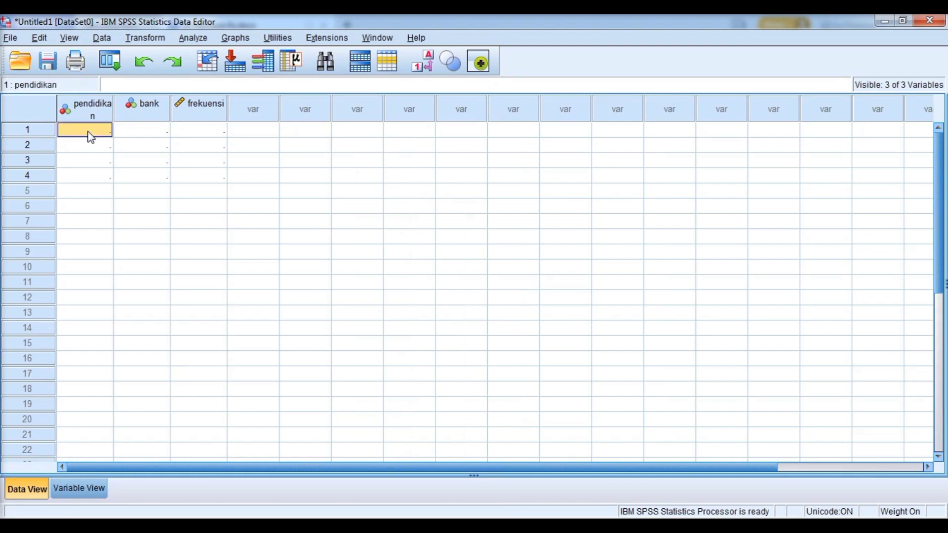
type("1")
left_click(132, 138)
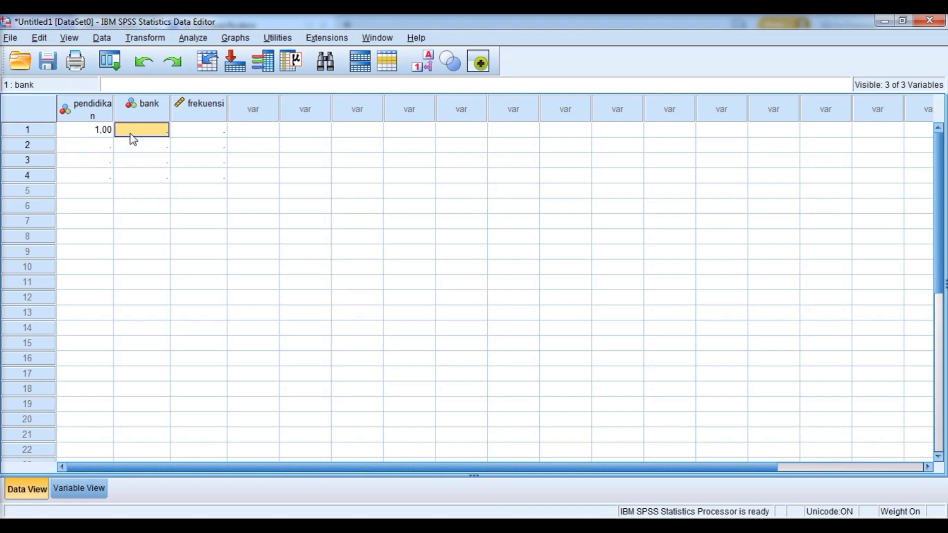
type("1")
left_click(213, 134)
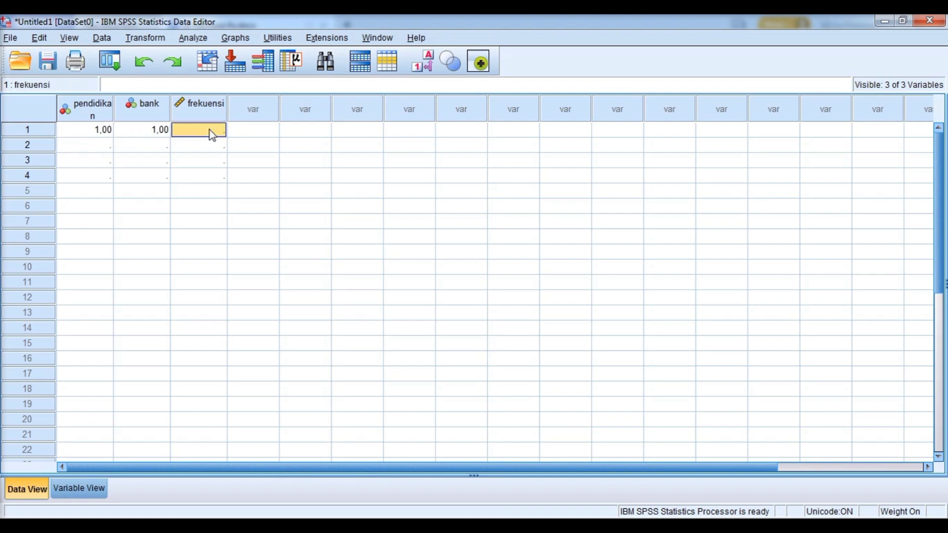
type("60")
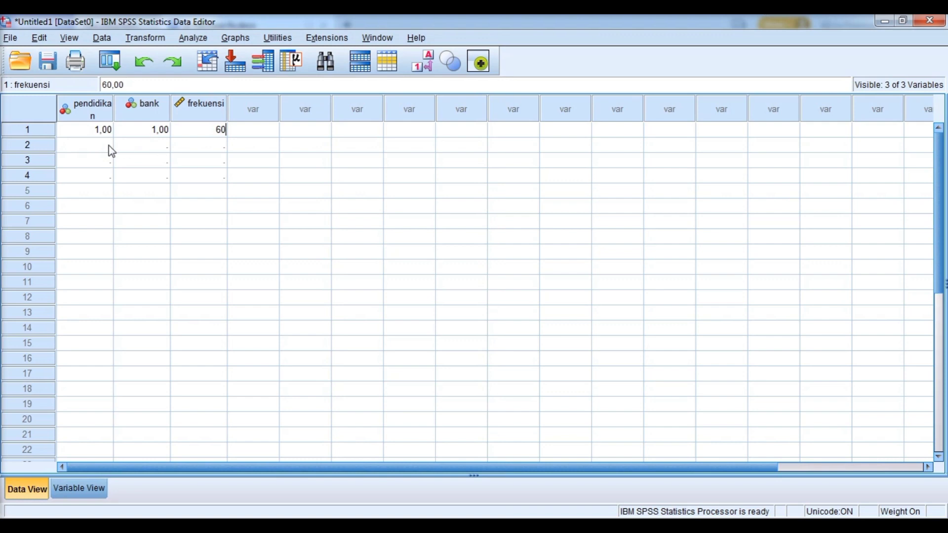
- Enter the second case with pendidikan 1, bank 2 and frekuensi 20
left_click(109, 148)
type("1")
left_click(154, 149)
type("2")
left_click(212, 148)
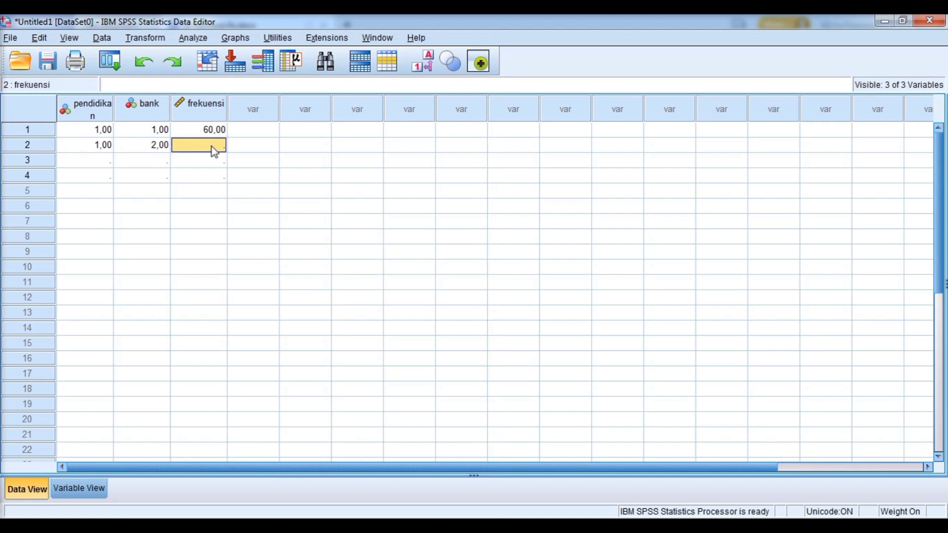
type("20")
- Enter the third case with pendidikan 2, bank 1 and frekuensi 30
left_click(94, 164)
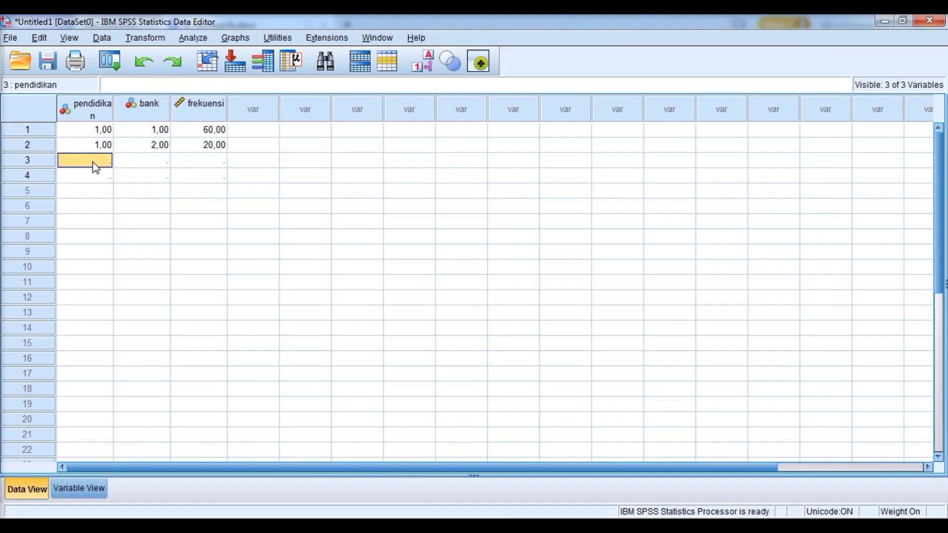
type("2")
left_click(139, 160)
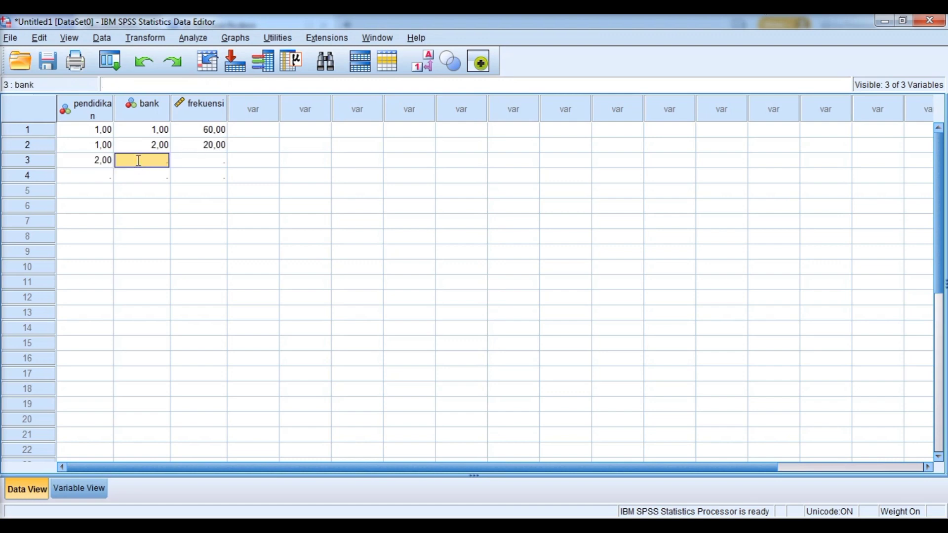
type("1")
left_click(209, 162)
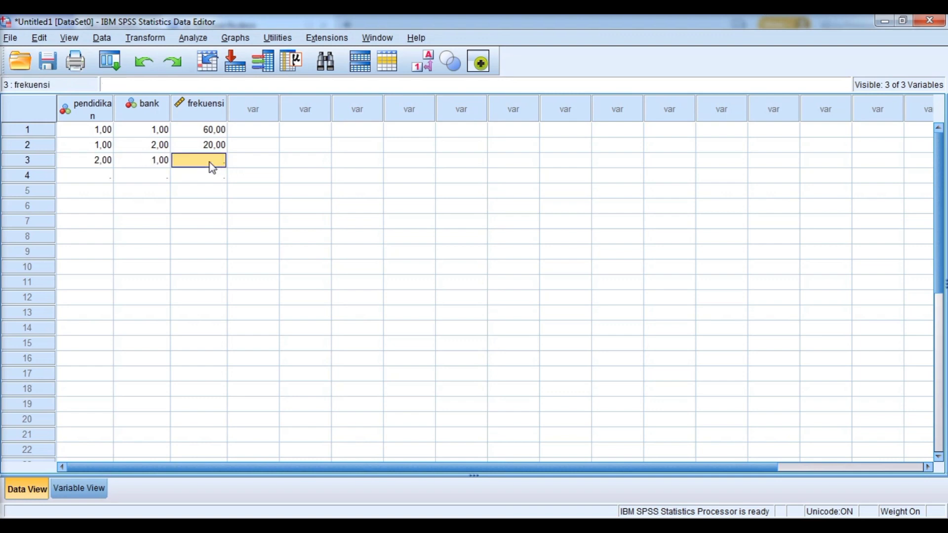
type("30")
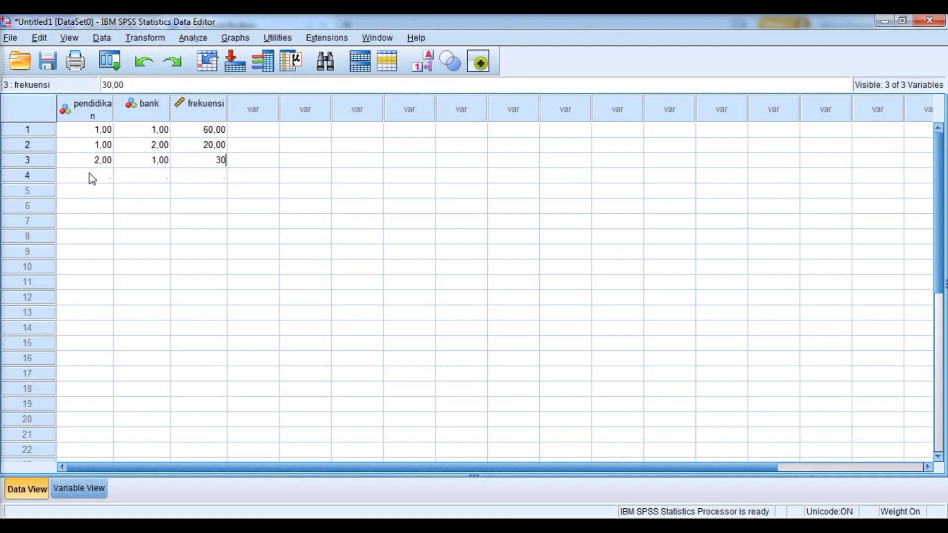
- Enter the fourth case with pendidikan 2, bank 2 and frekuensi 40
left_click(92, 179)
type("2")
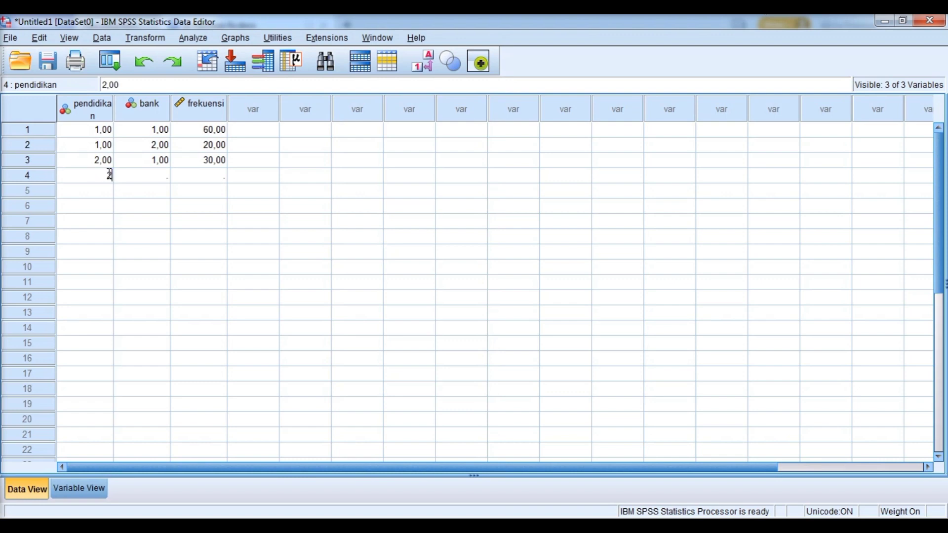
left_click(143, 178)
type("2")
left_click(200, 176)
type("4")
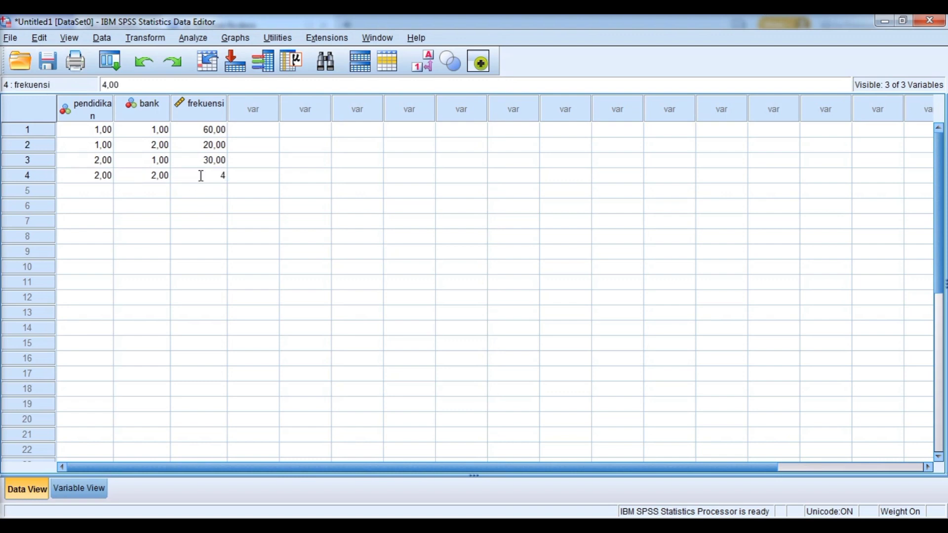
type("0")
- Weight the education and bank cases by the frekuensi variable and return to the data sheet
left_click(102, 38)
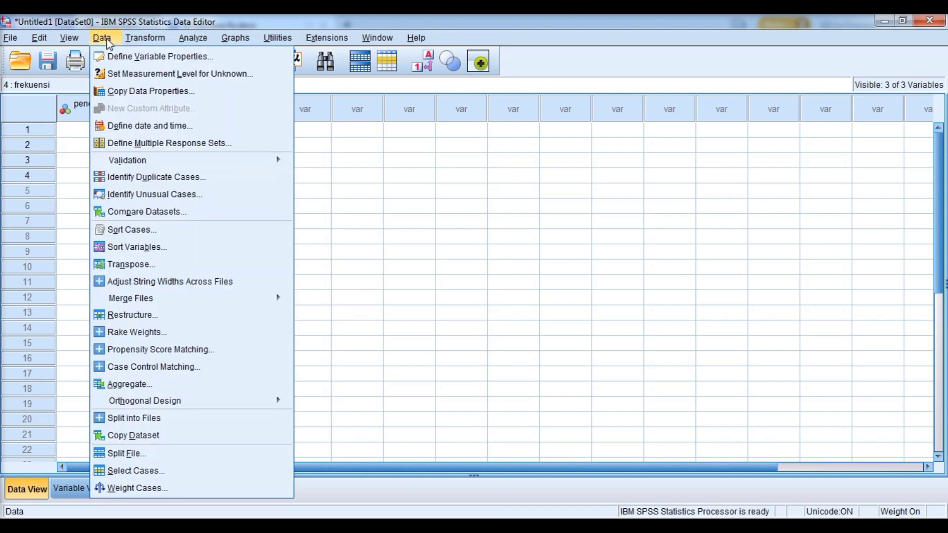
left_click(356, 176)
left_click(116, 40)
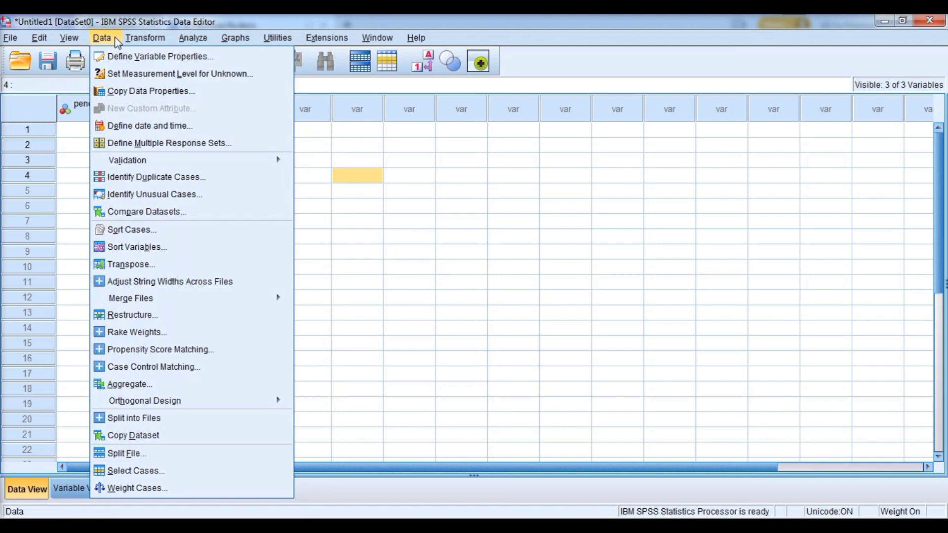
left_click(113, 488)
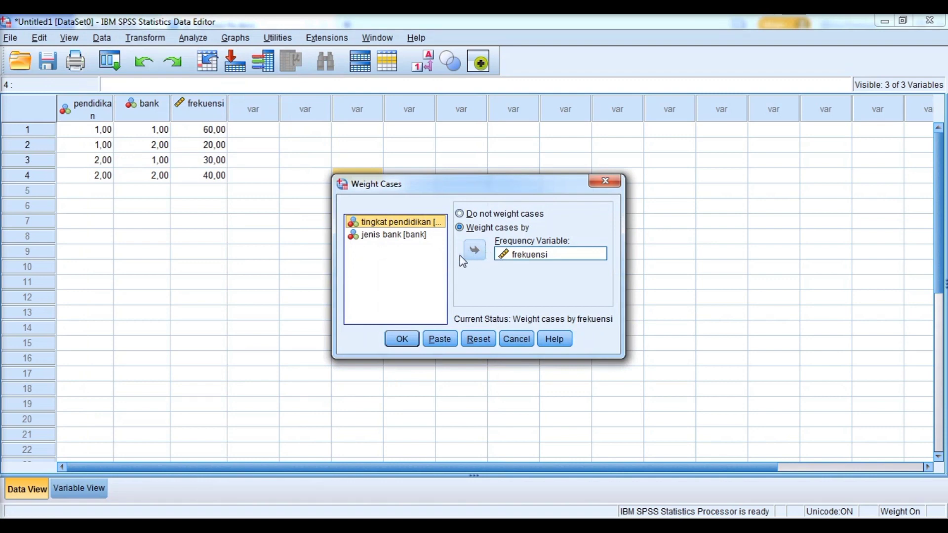
left_click(400, 341)
left_click(401, 340)
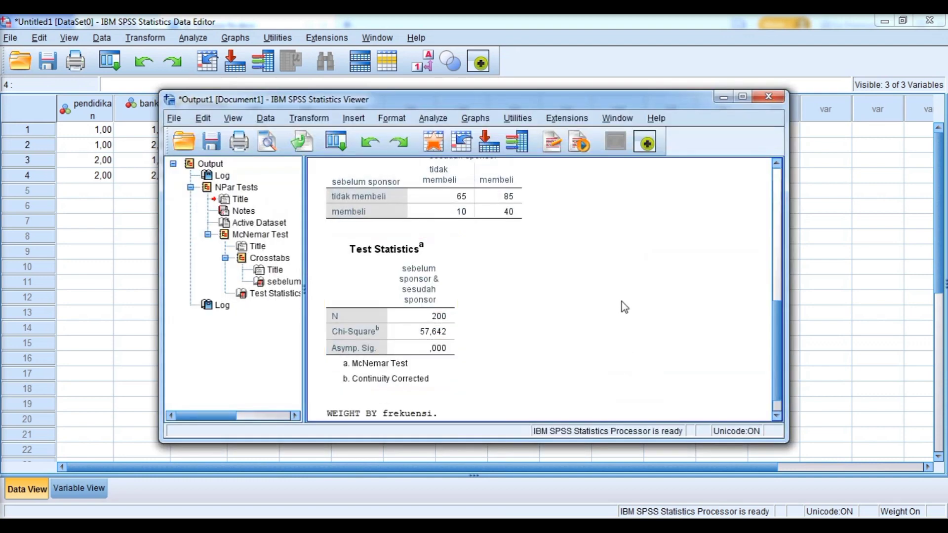
left_click(830, 259)
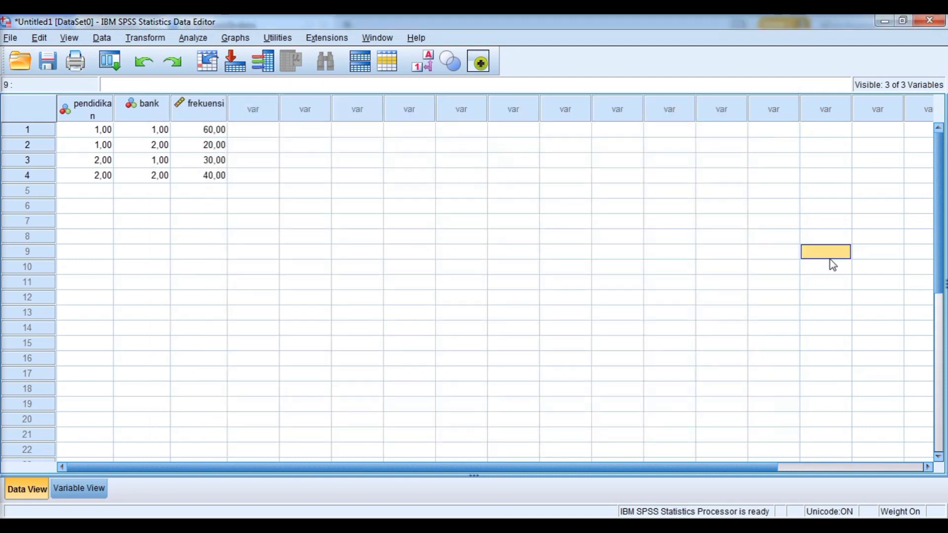
- Set up a Crosstabs analysis with tingkat pendidikan as the row variable and jenis bank as the column variable
left_click(205, 39)
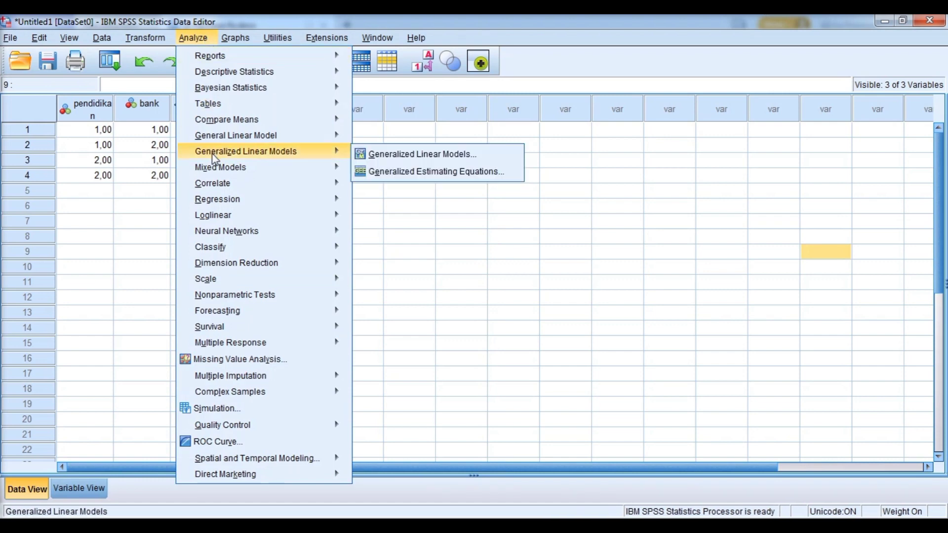
mouse_move(235, 119)
mouse_move(244, 70)
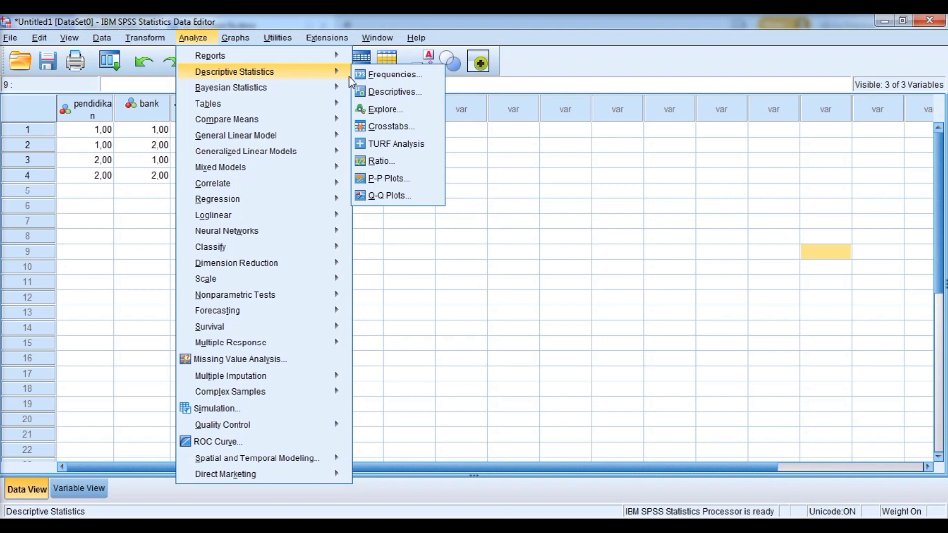
left_click(377, 127)
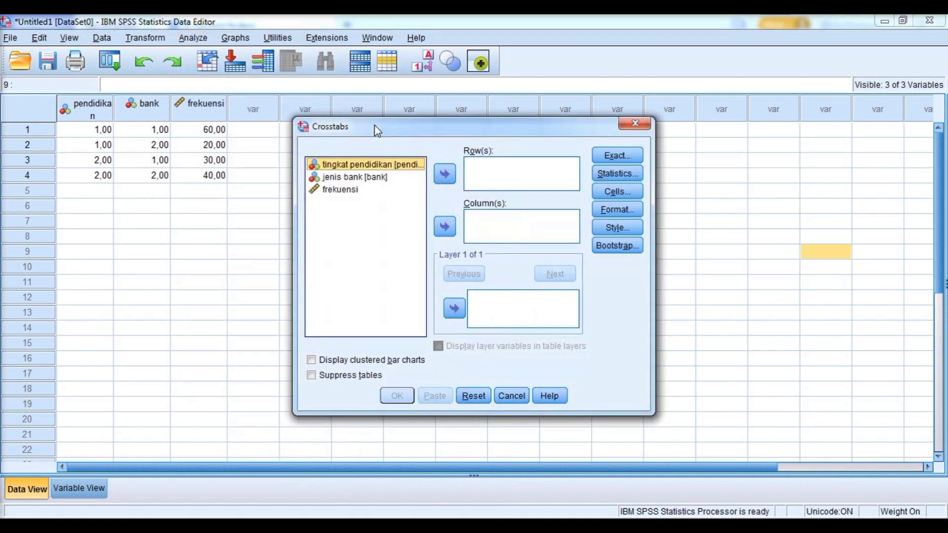
left_click(436, 177)
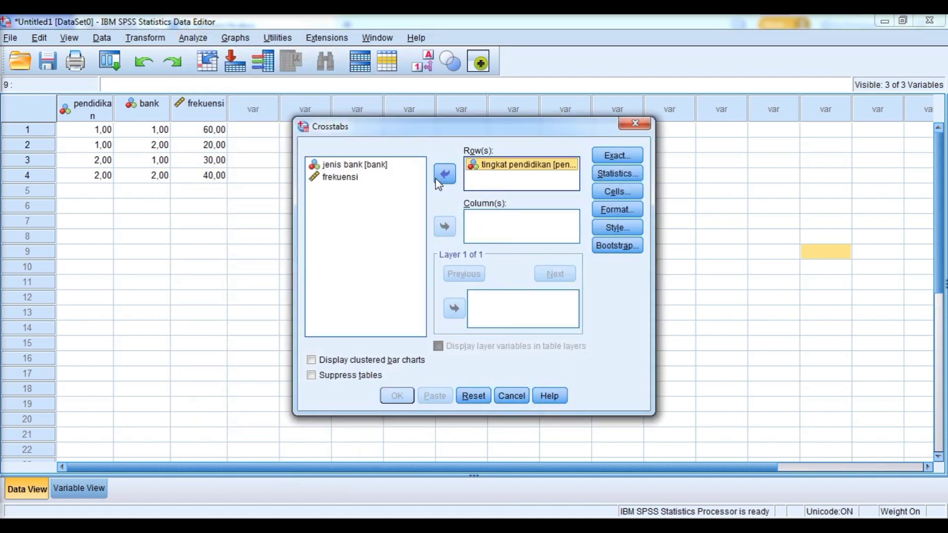
left_click(450, 228)
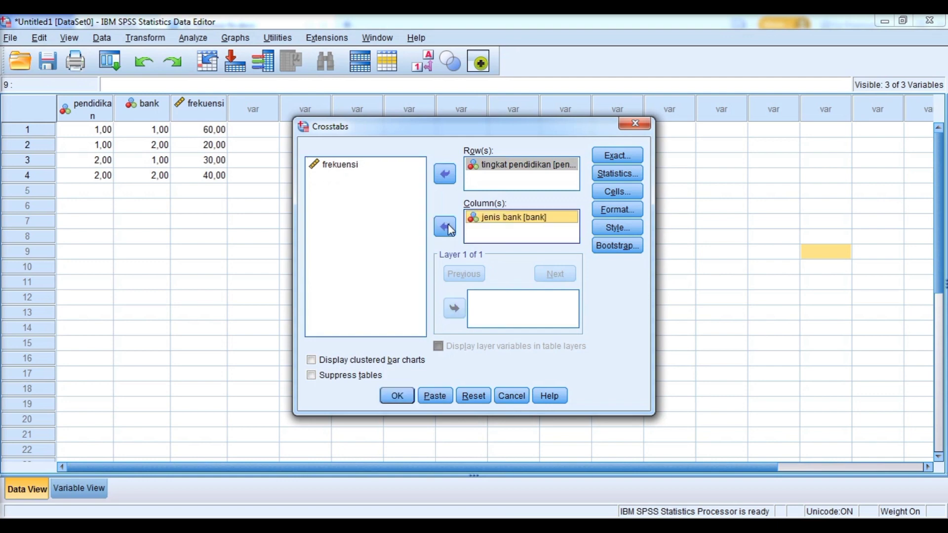
- Run the crosstab with the Chi-square statistic included and look through the output down to the Chi-Square Tests table
left_click(603, 174)
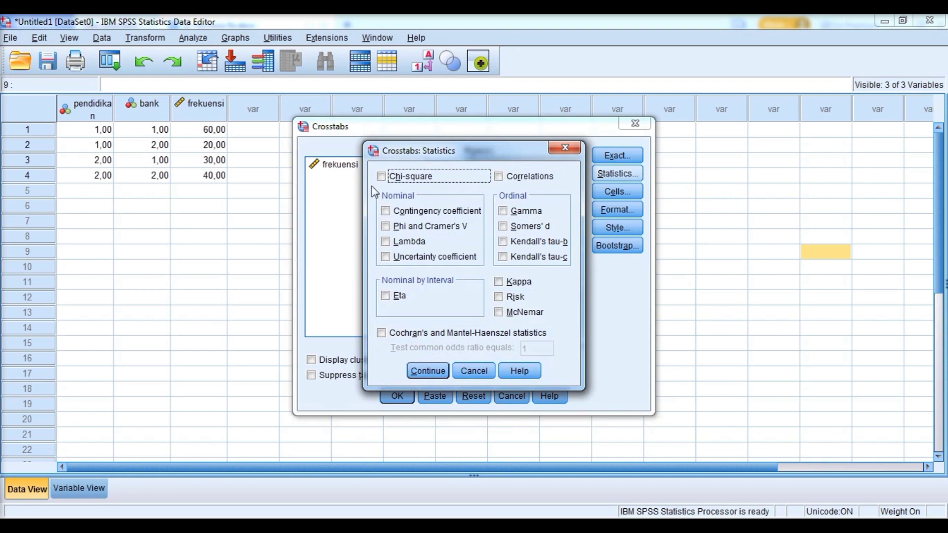
left_click(382, 177)
left_click(422, 376)
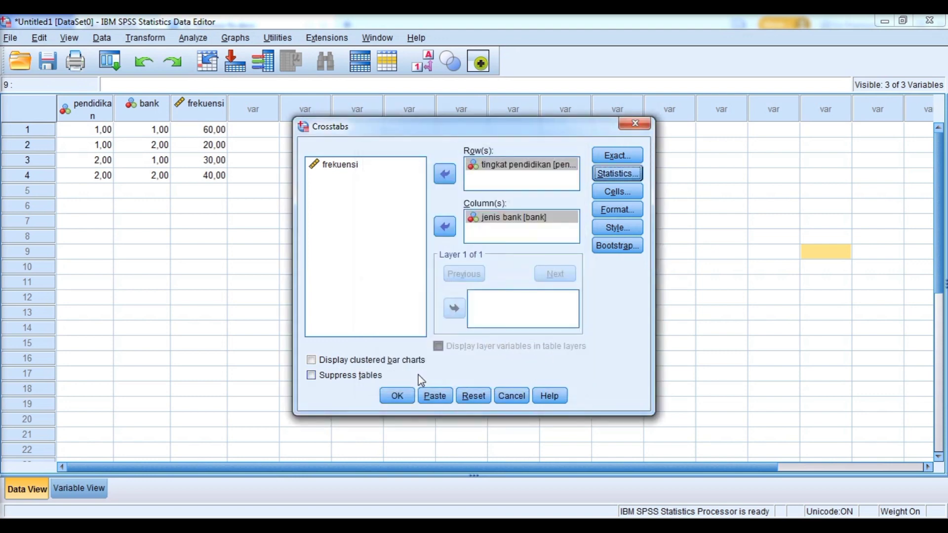
left_click(397, 396)
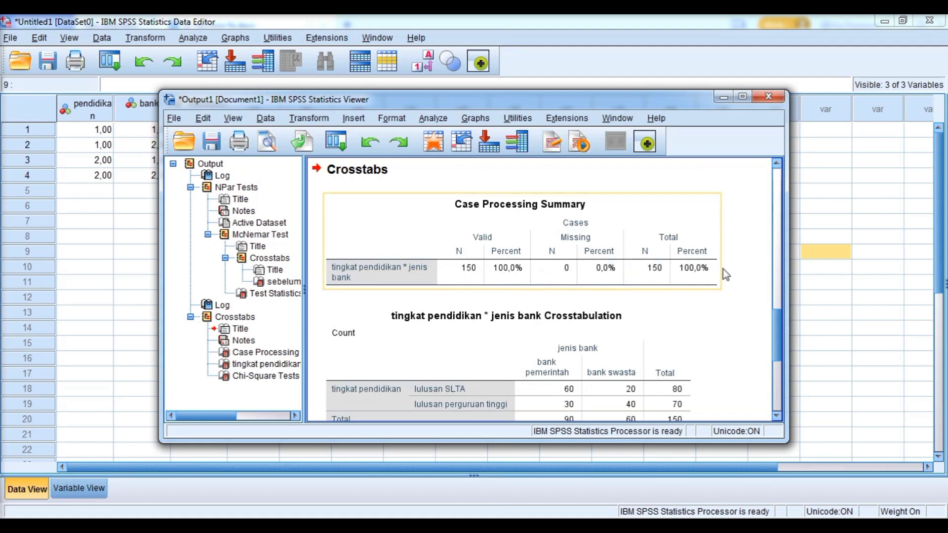
left_click_drag(783, 322, 771, 360)
left_click(695, 345)
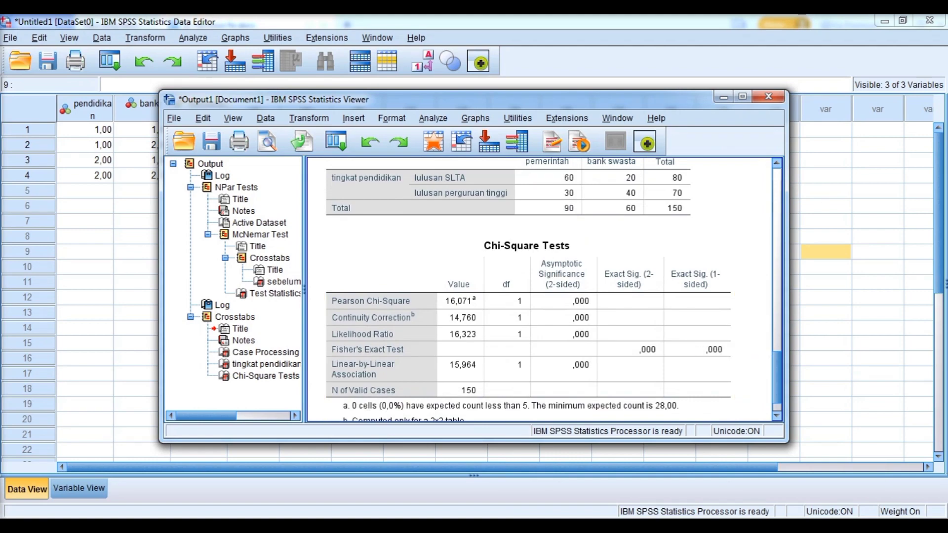
- Switch to uji hipotesis fix.docx in WPS Office and read the Uji Chi-Kuadrat exercise through its hypotheses, test criteria and conclusion
left_click(272, 456)
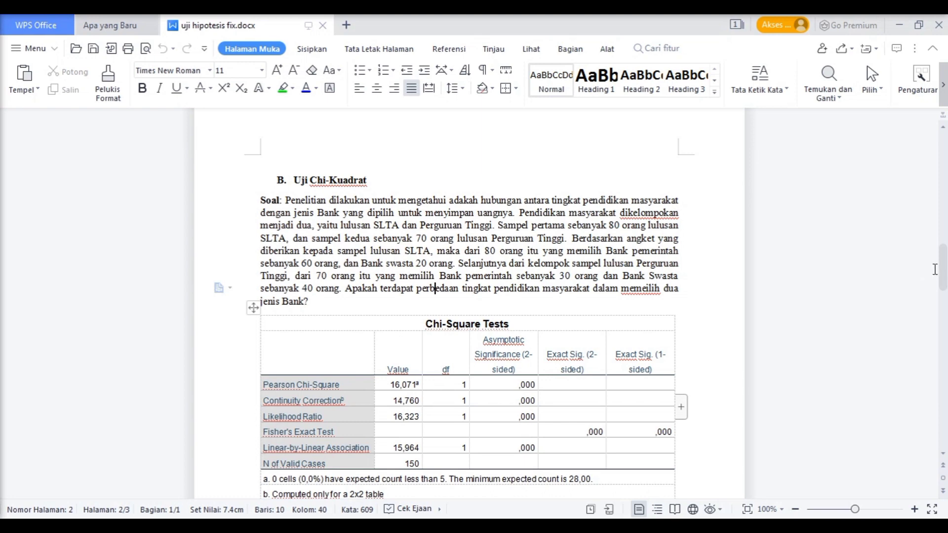
left_click_drag(942, 269, 946, 311)
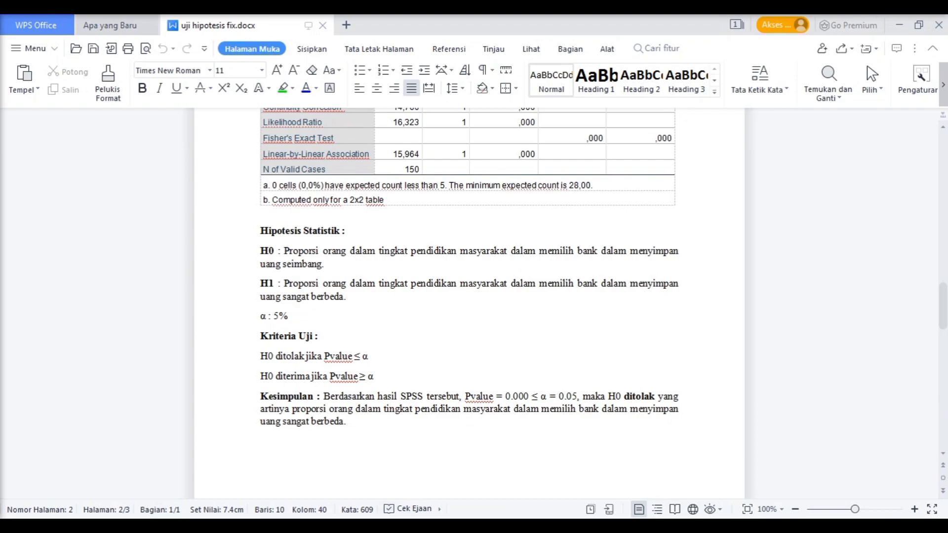
left_click(417, 526)
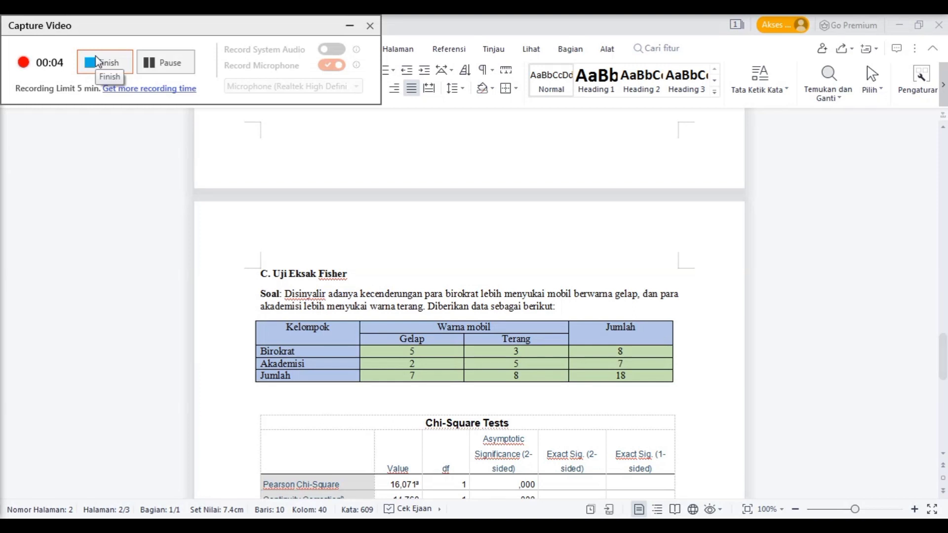
left_click(349, 24)
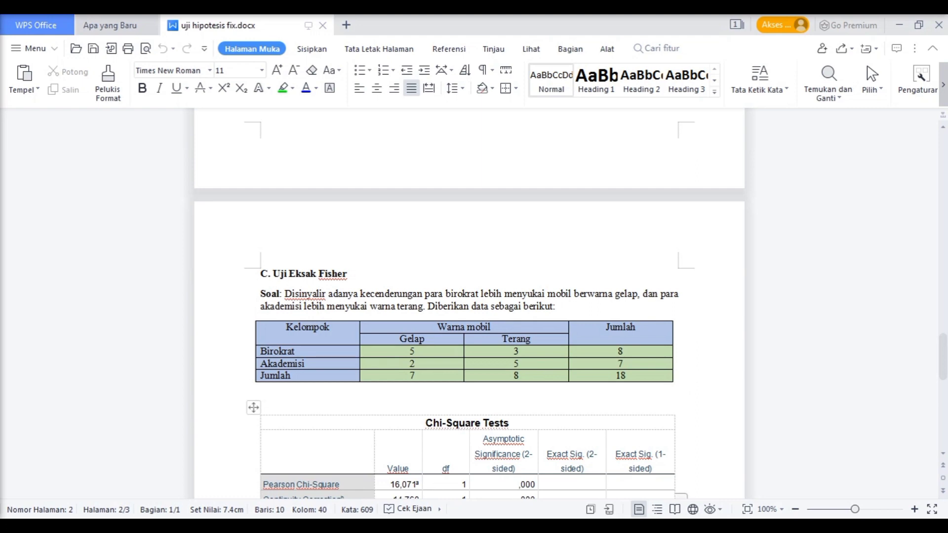
- Switch to the SPSS Data Editor and review the value labels of the kelompok and mobil variables
left_click(320, 526)
left_click(268, 458)
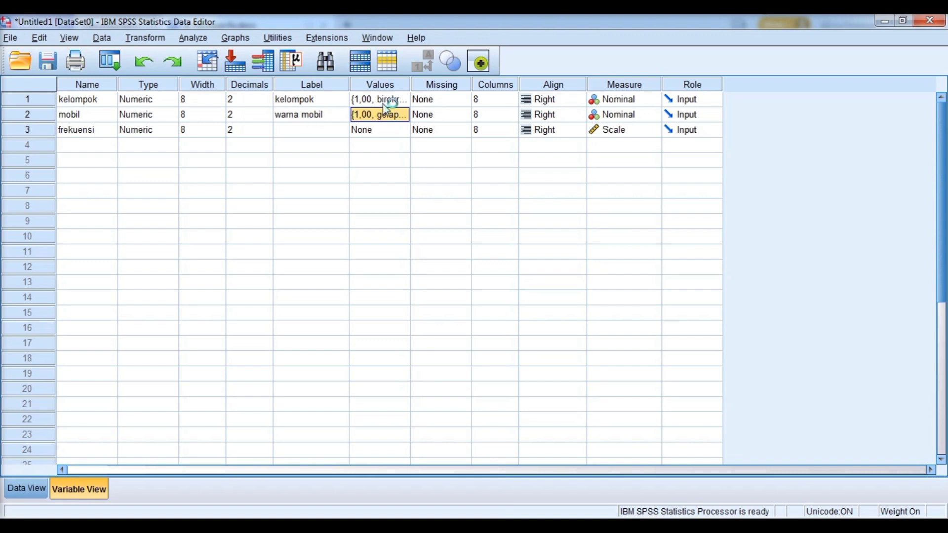
left_click(403, 99)
left_click(403, 100)
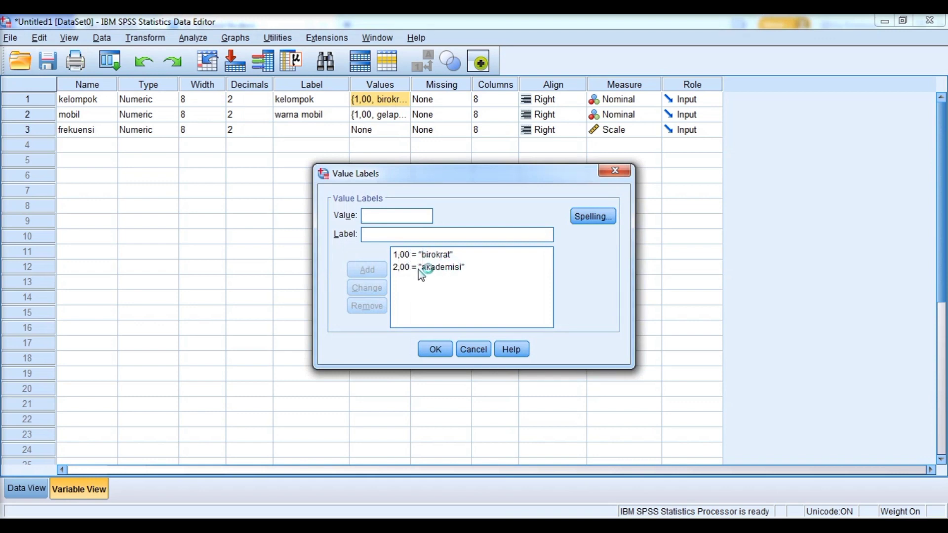
left_click(435, 348)
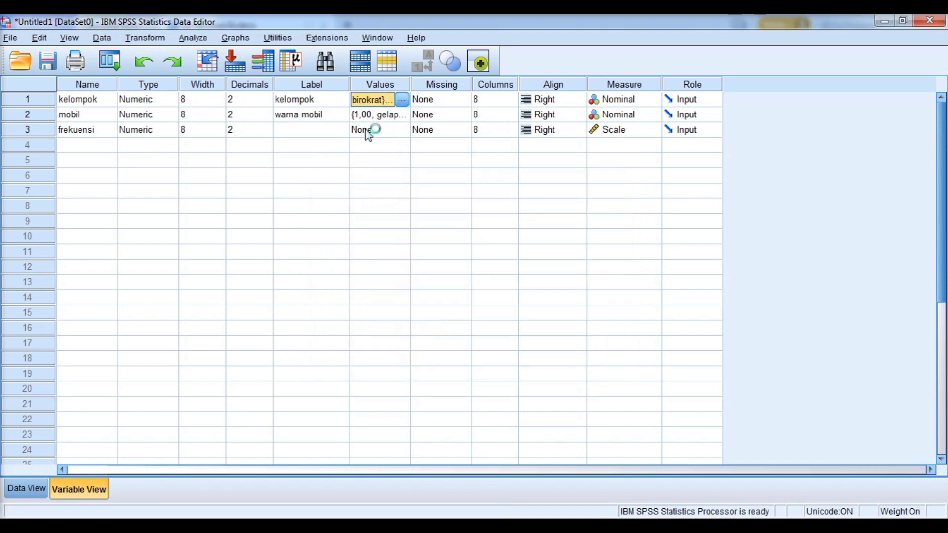
left_click(393, 116)
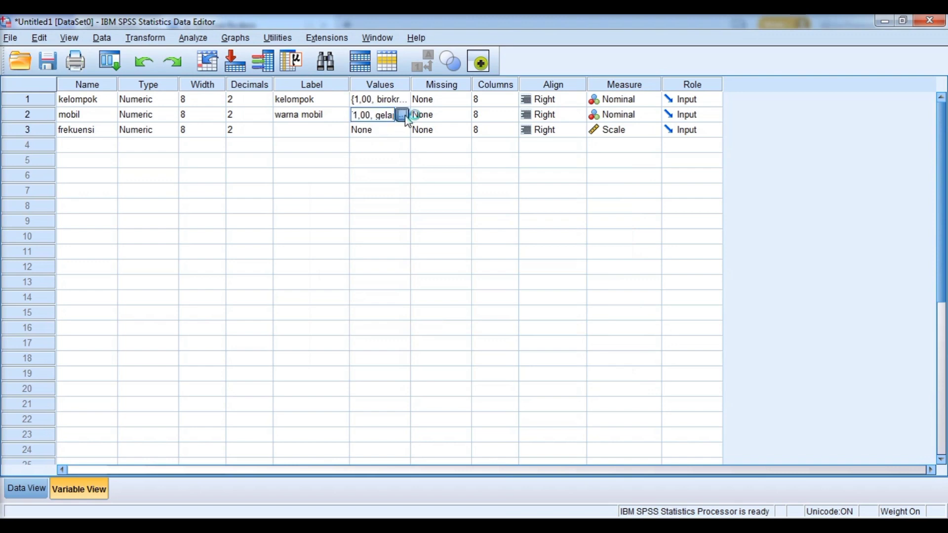
left_click(403, 115)
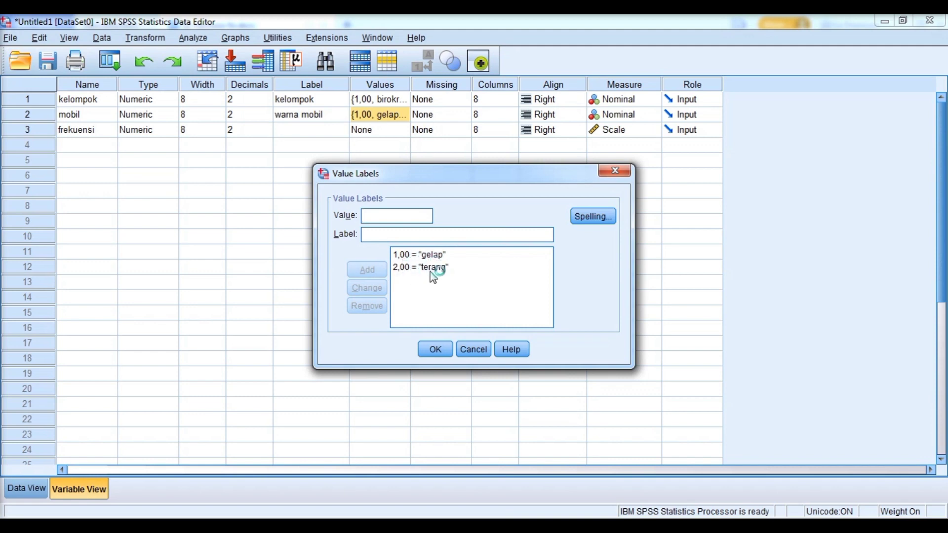
left_click(435, 349)
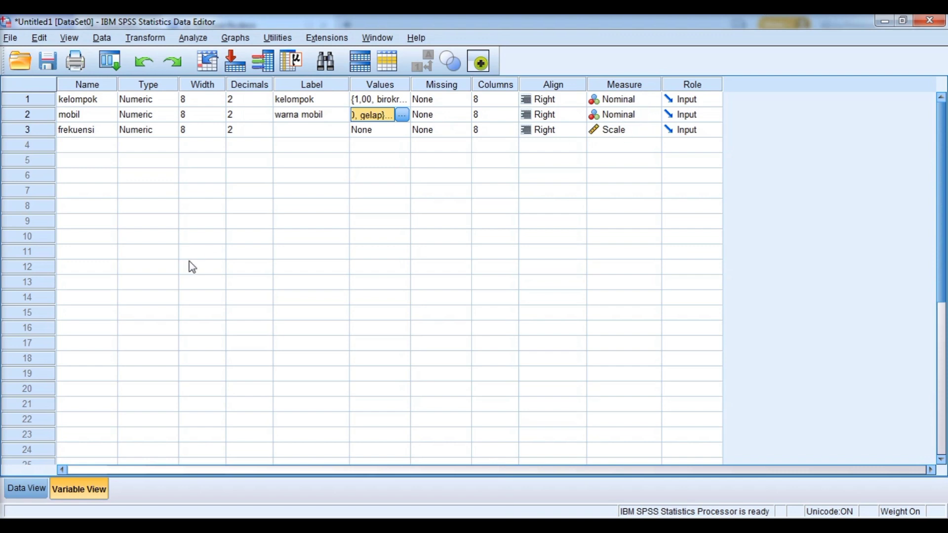
- Enter the first case in the data sheet with kelompok 1, mobil 1 and frekuensi 5
left_click(26, 489)
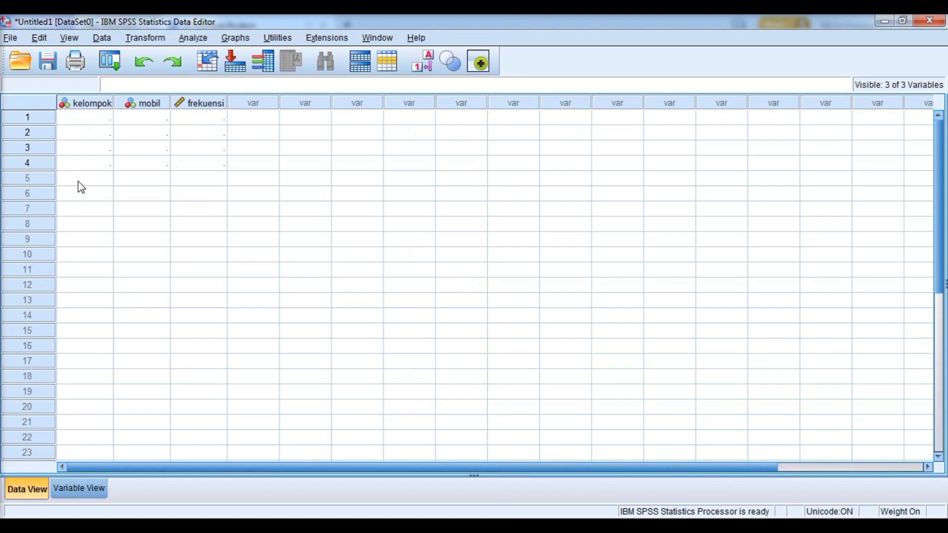
left_click(99, 120)
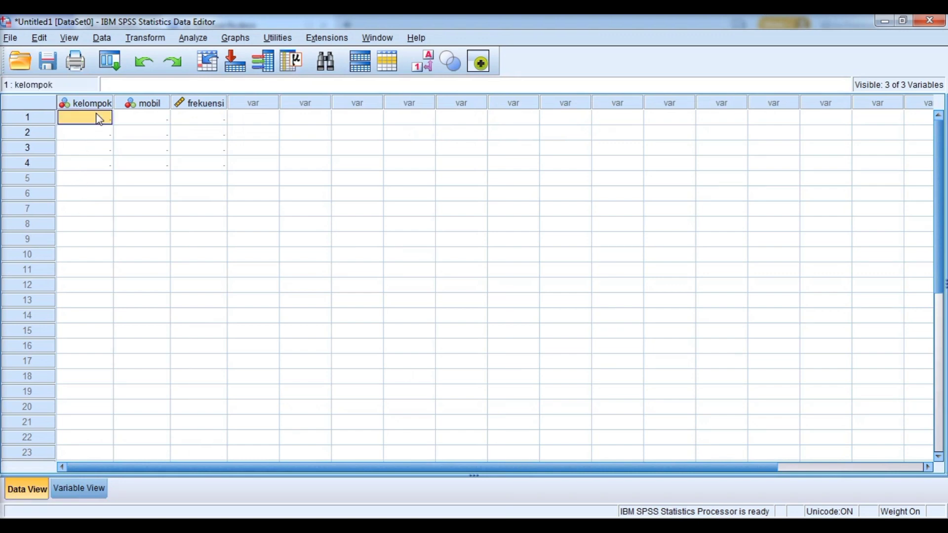
type("1")
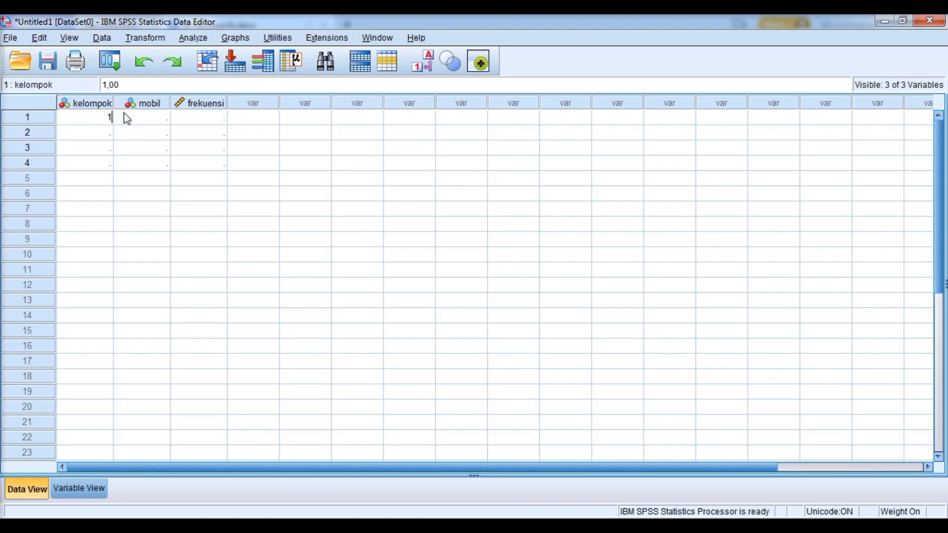
left_click(146, 120)
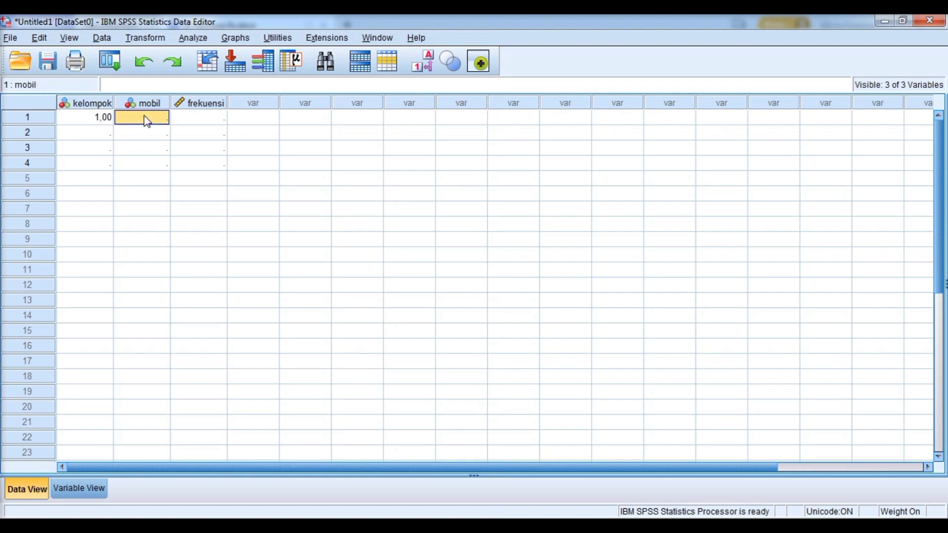
type("1")
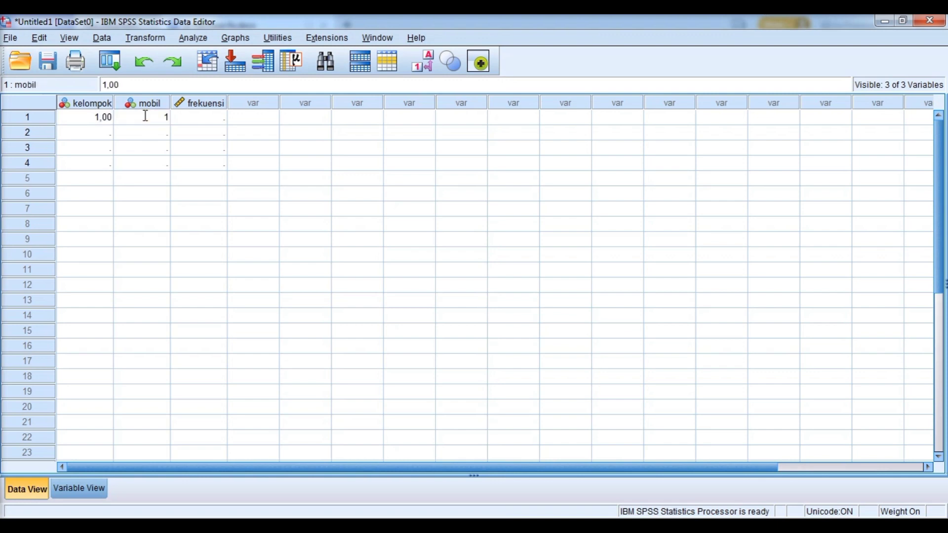
left_click(192, 114)
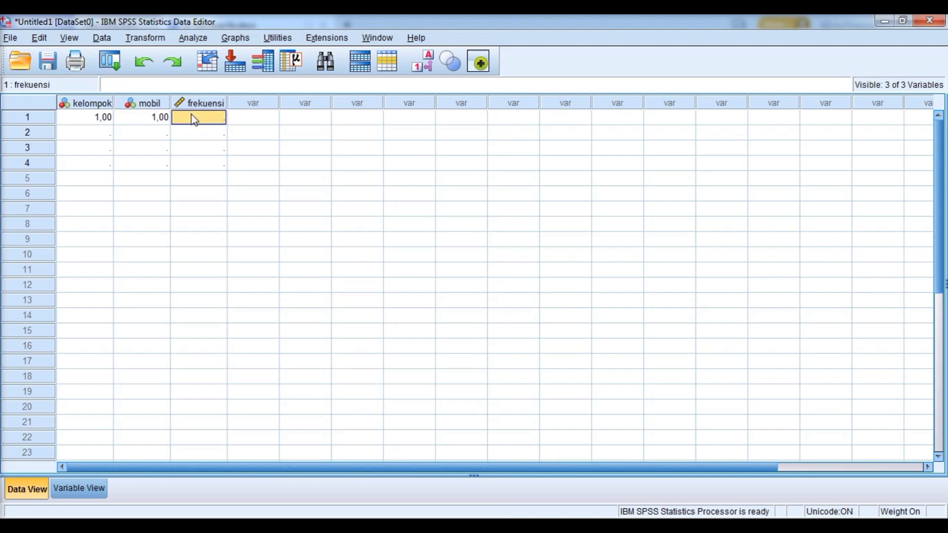
type("5")
- Enter the second case with kelompok 1, mobil 2 and frekuensi 3
left_click(95, 136)
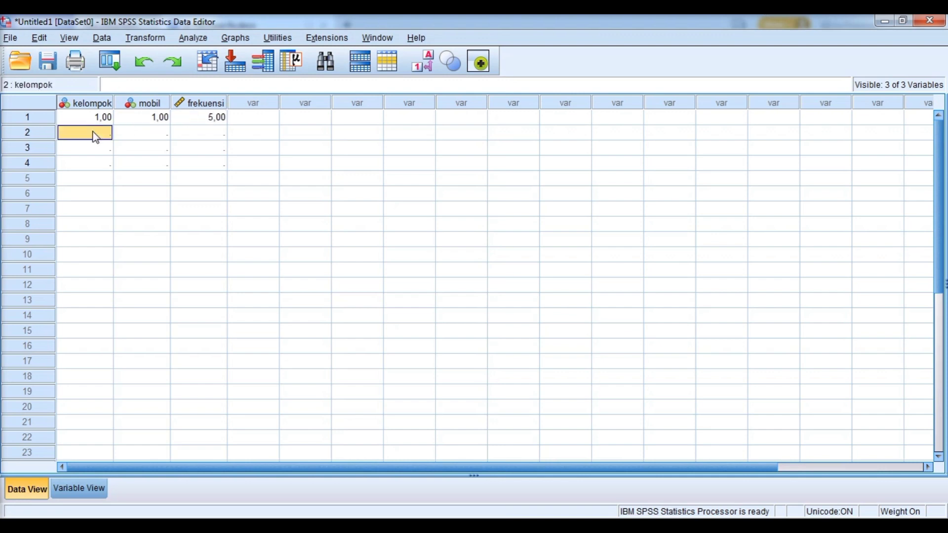
type("1")
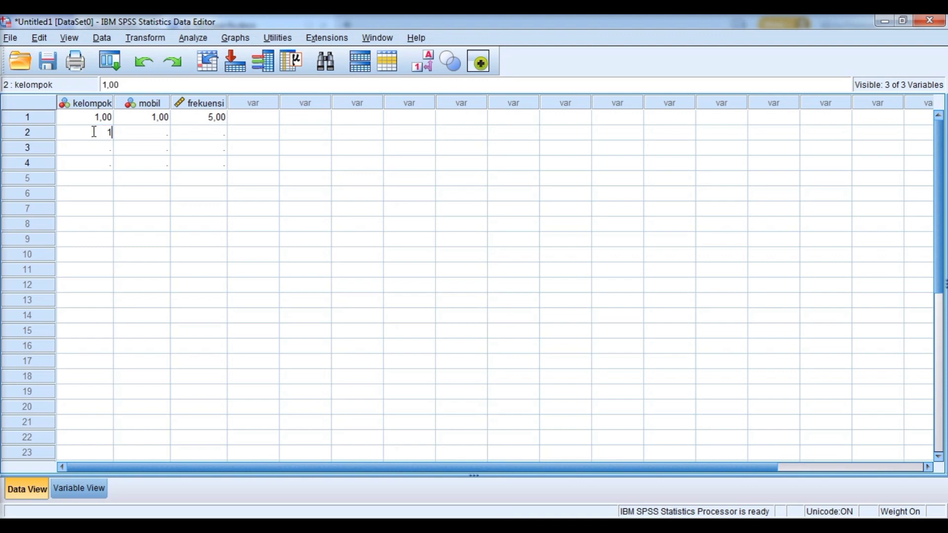
left_click(142, 136)
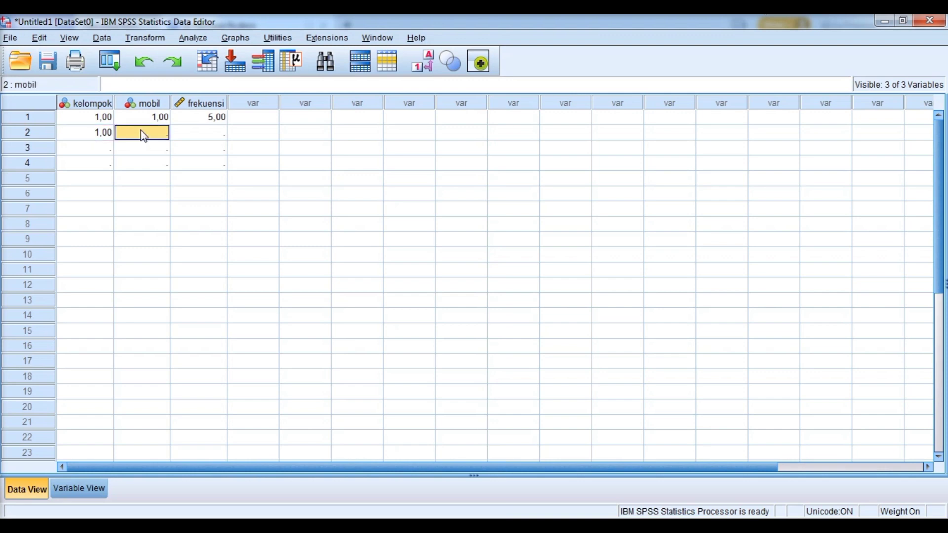
type("2")
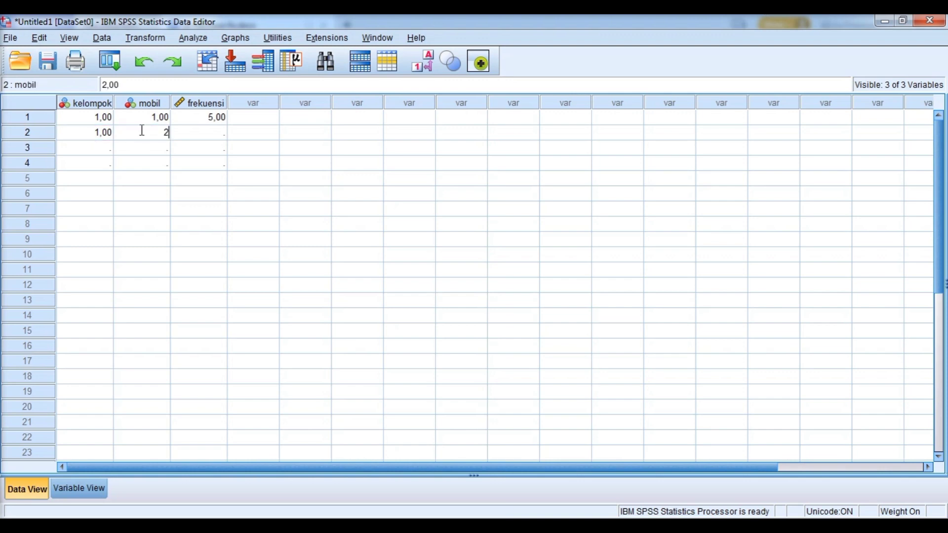
left_click(197, 130)
type("3")
- Enter the third case with kelompok 2, mobil 1 and frekuensi 2
left_click(105, 149)
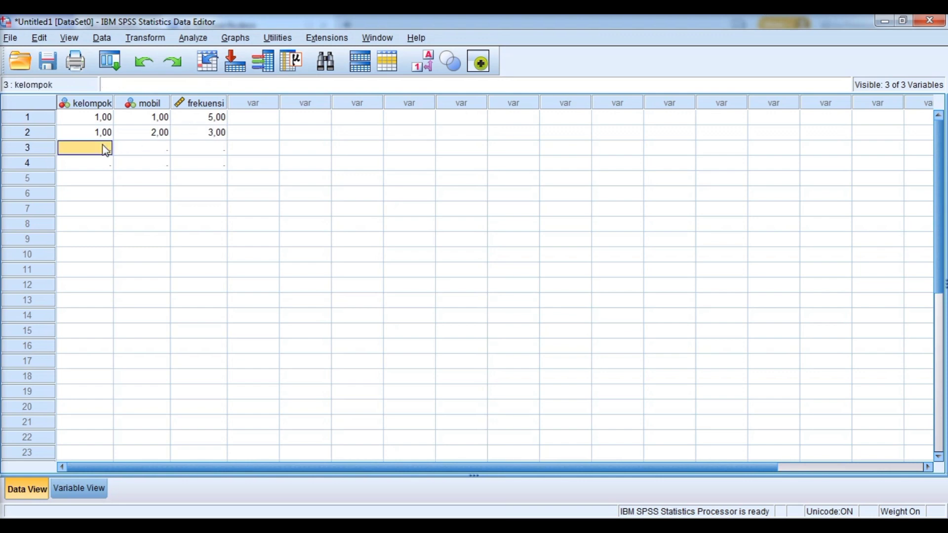
type("2")
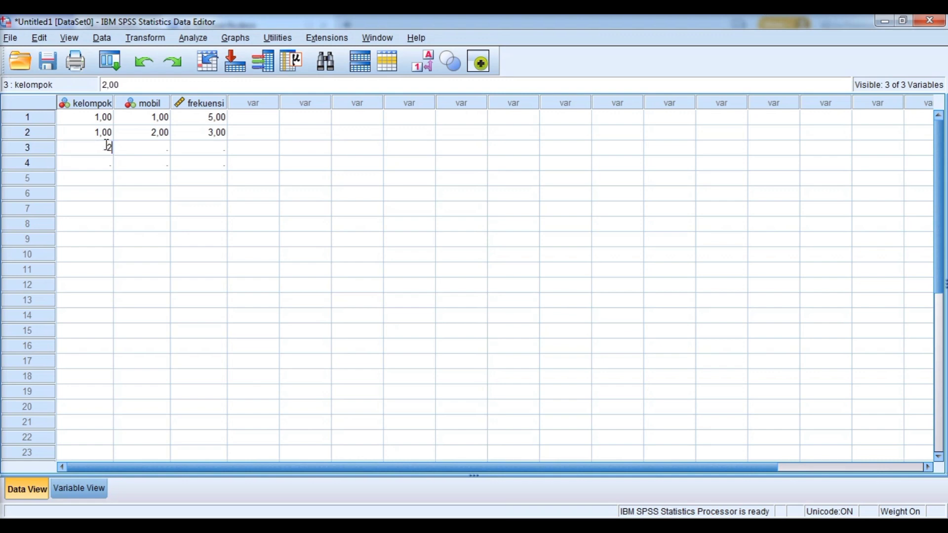
left_click(148, 151)
type("1")
left_click(219, 148)
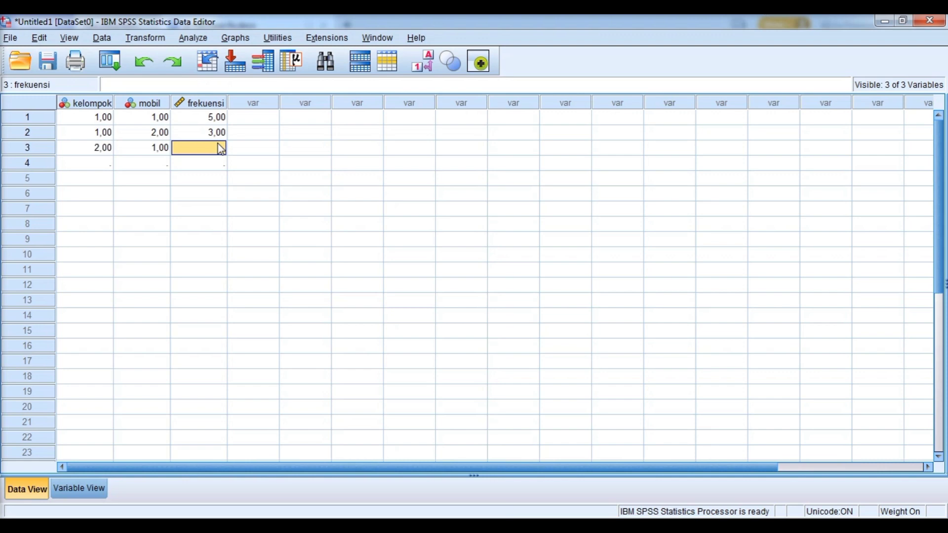
type("2")
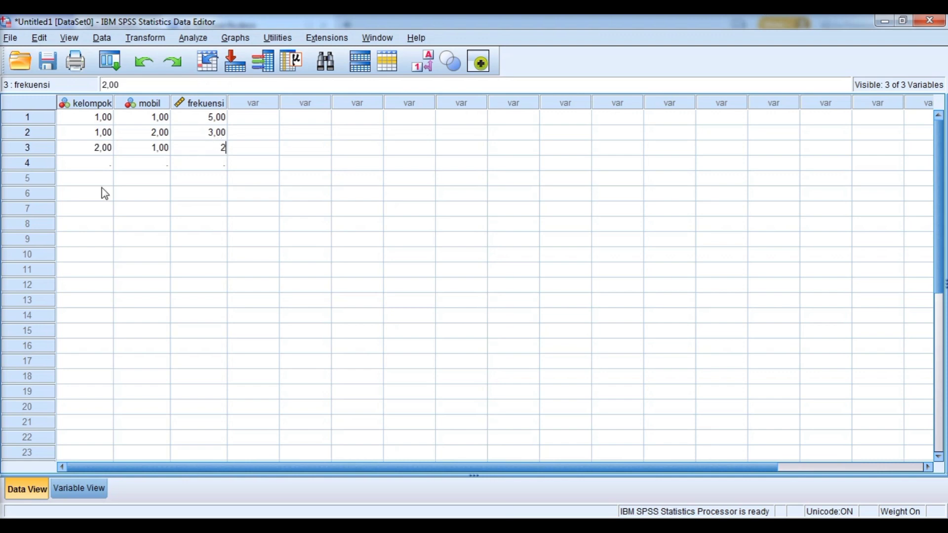
- Enter the fourth case with kelompok 2, mobil 2 and frekuensi 5
left_click(95, 163)
type("2")
left_click(146, 165)
type("2")
left_click(210, 164)
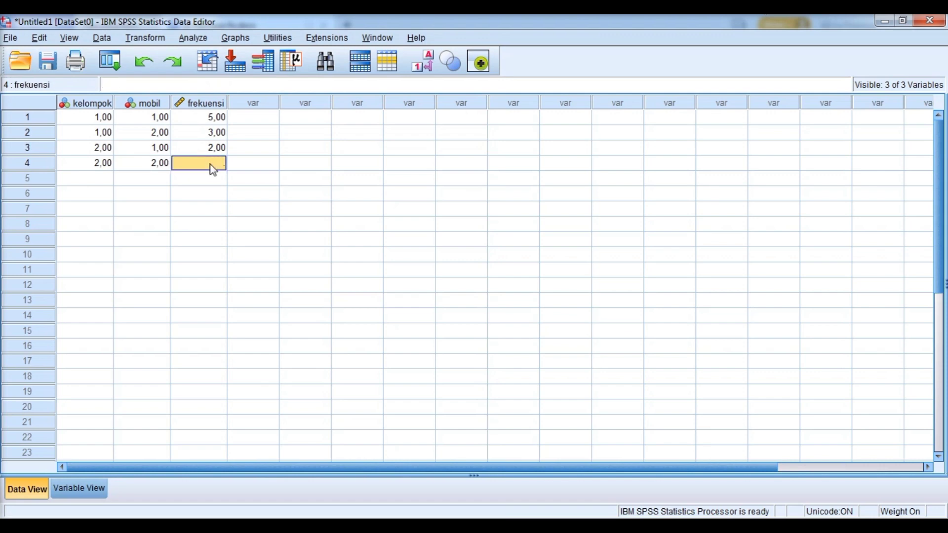
type("5")
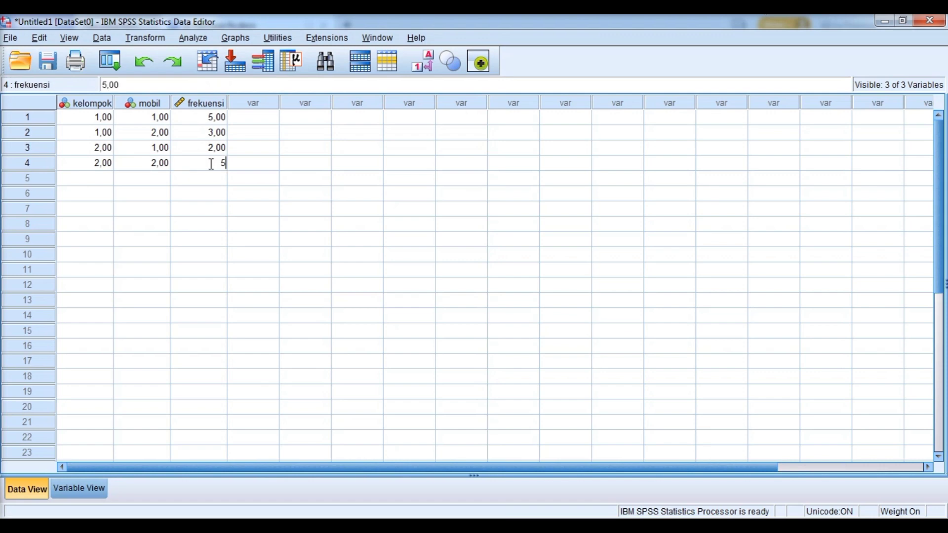
left_click(302, 173)
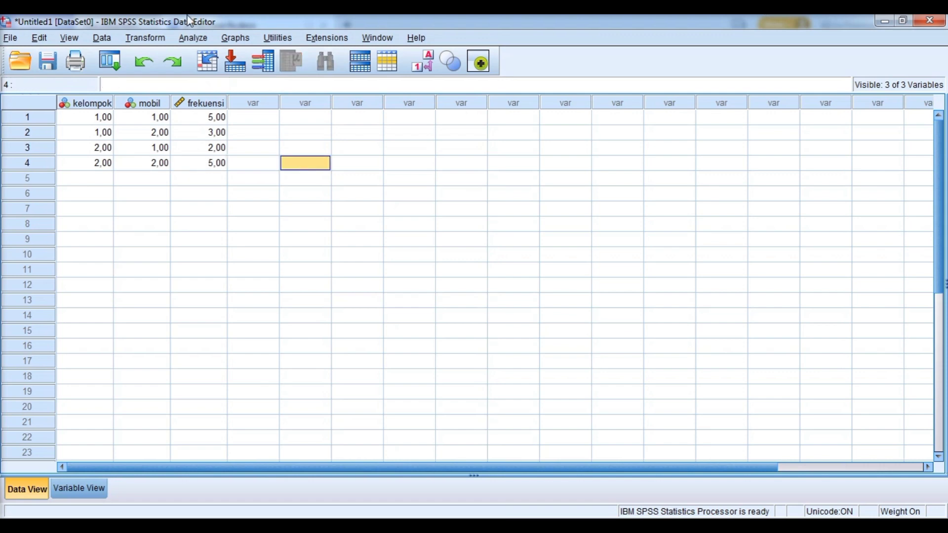
- Weight the kelompok and mobil cases by the frekuensi variable and return to the data sheet
left_click(103, 39)
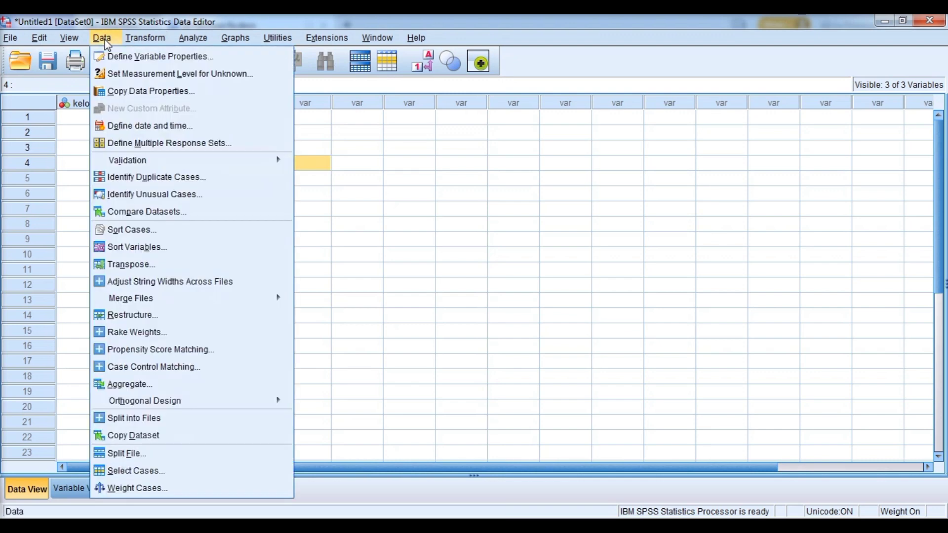
left_click(142, 488)
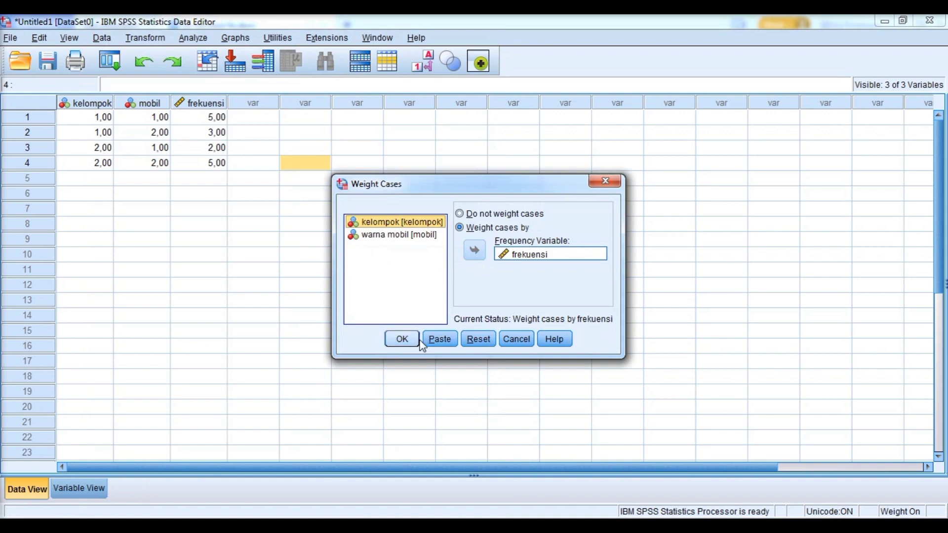
left_click(458, 232)
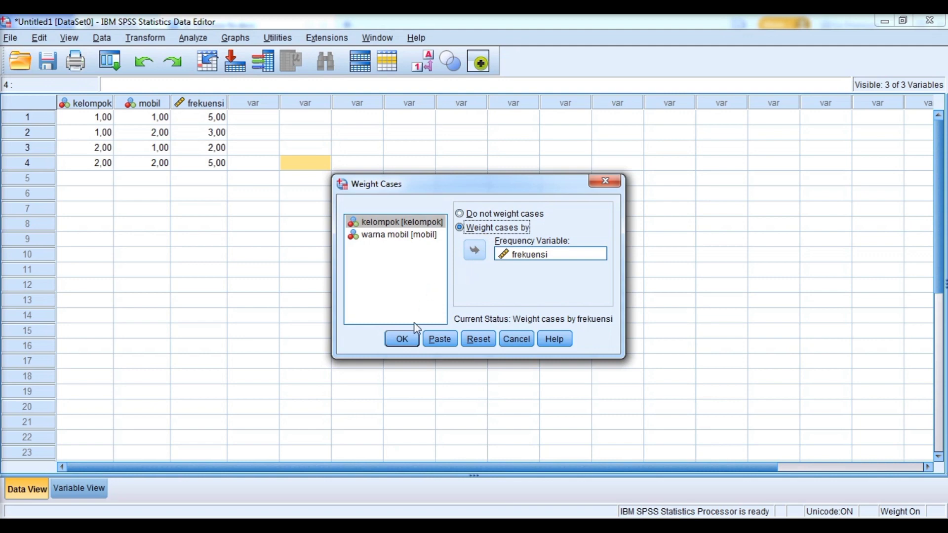
left_click(412, 339)
left_click(78, 288)
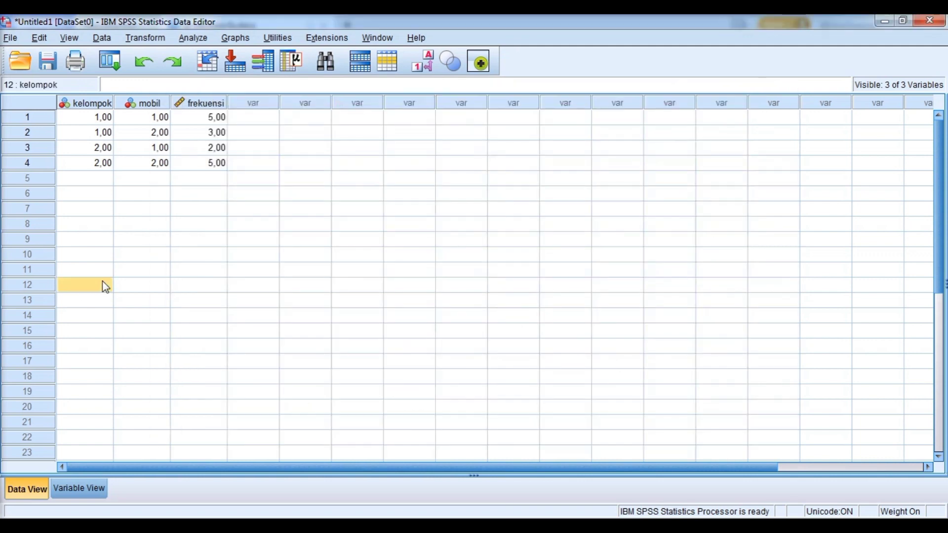
- Set up a Crosstabs analysis with kelompok as the row variable and warna mobil as the column variable
left_click(200, 42)
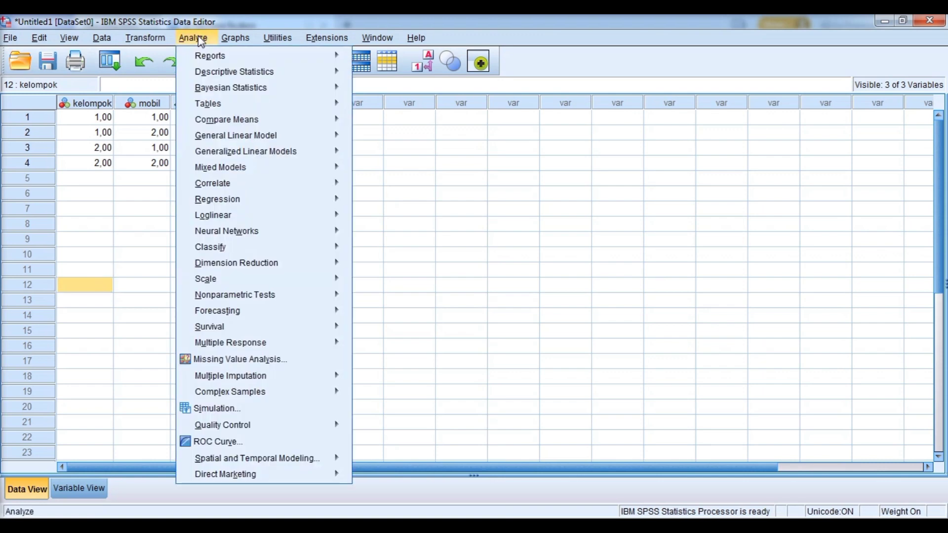
mouse_move(261, 88)
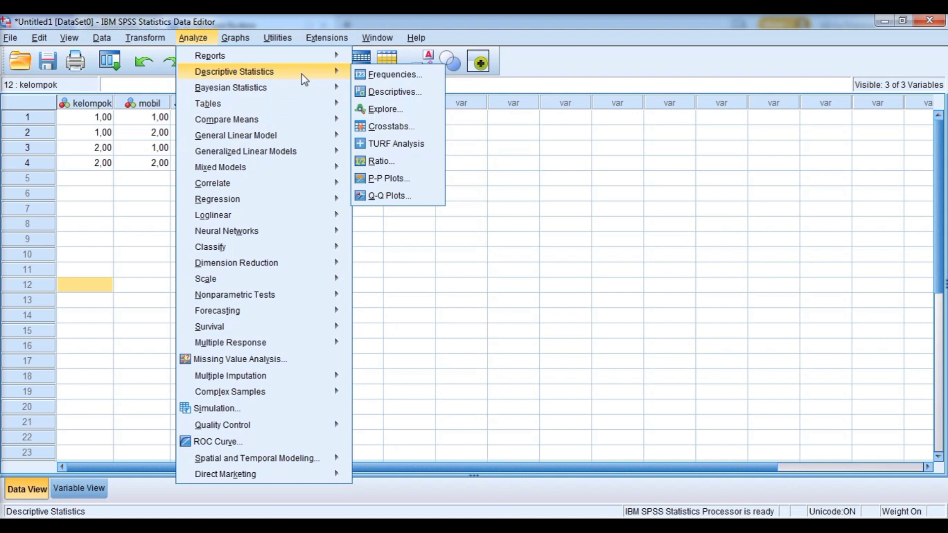
left_click(375, 127)
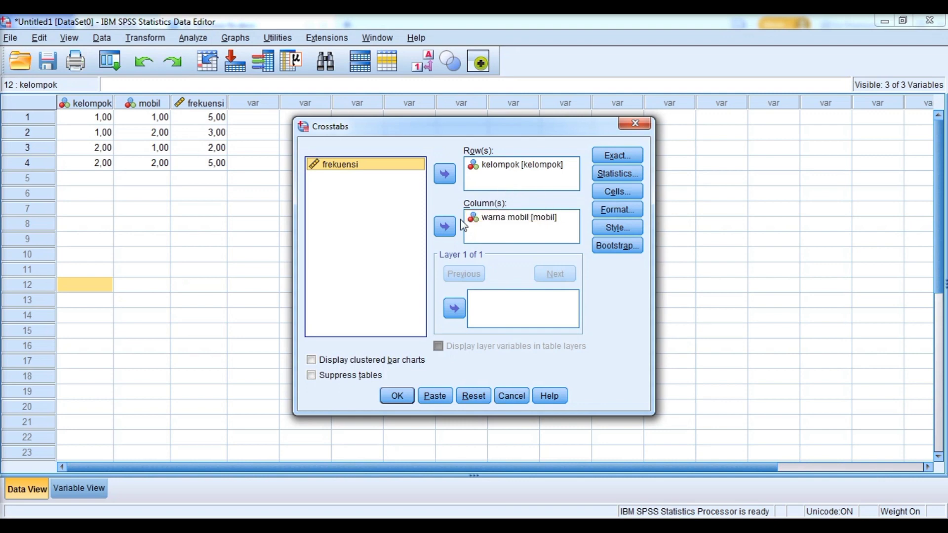
- Run the kelompok by warna mobil crosstab with the Chi-square statistic and look through the output down to the Chi-Square Tests table
left_click(611, 173)
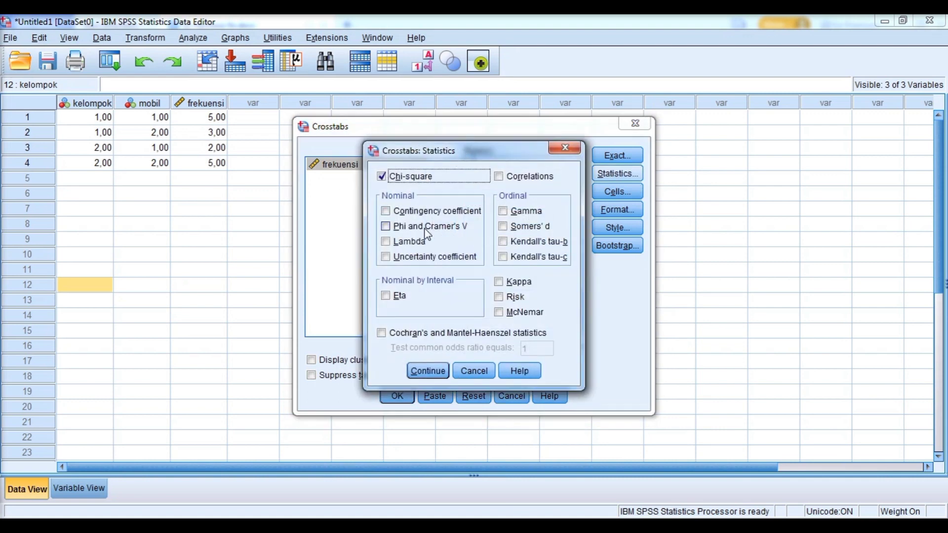
left_click(426, 371)
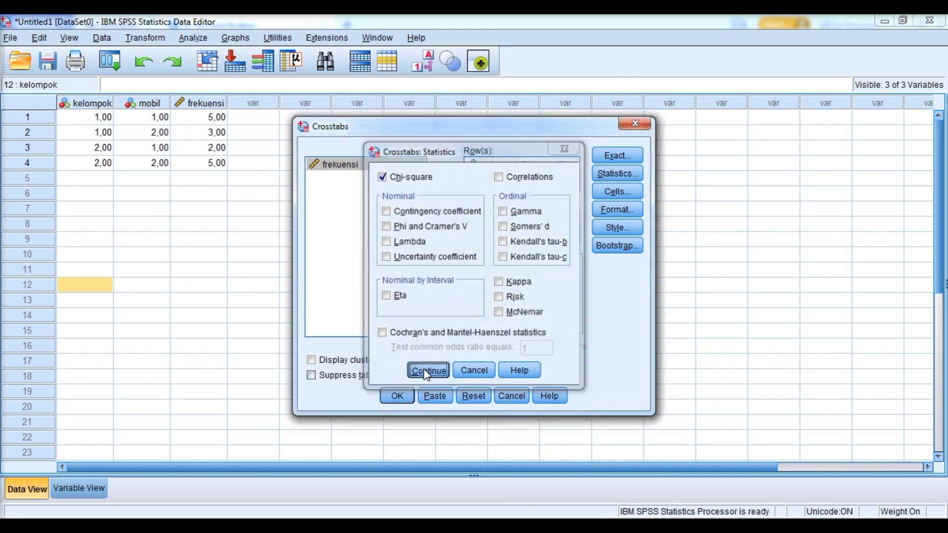
left_click(401, 396)
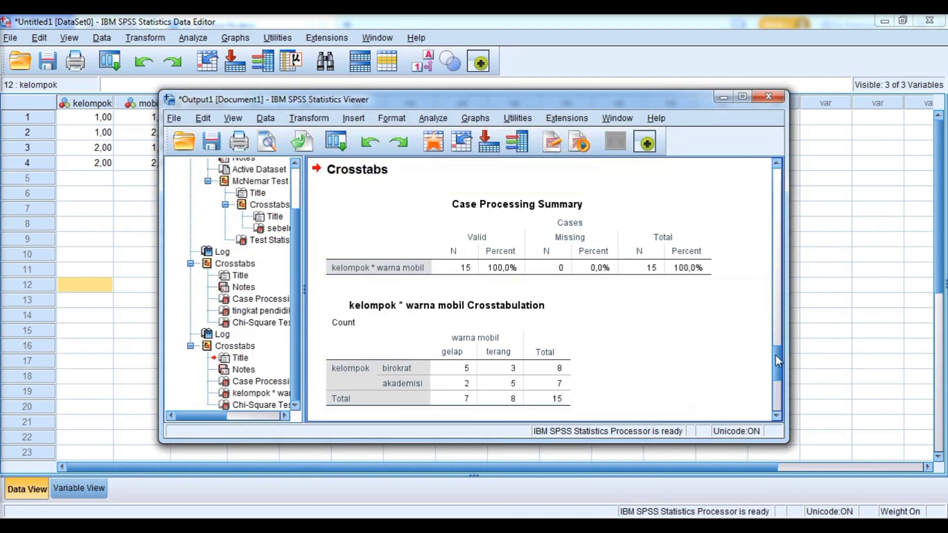
left_click_drag(775, 356, 774, 383)
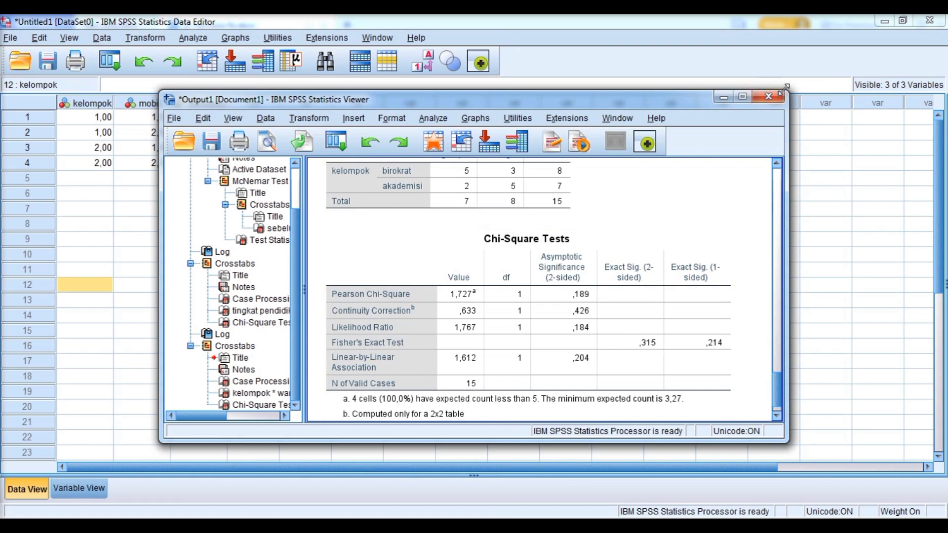
- Switch to the WPS Office document and read the Uji Eksak Fisher hypotheses, test criteria and conclusion
left_click(842, 182)
key("alt+Tab")
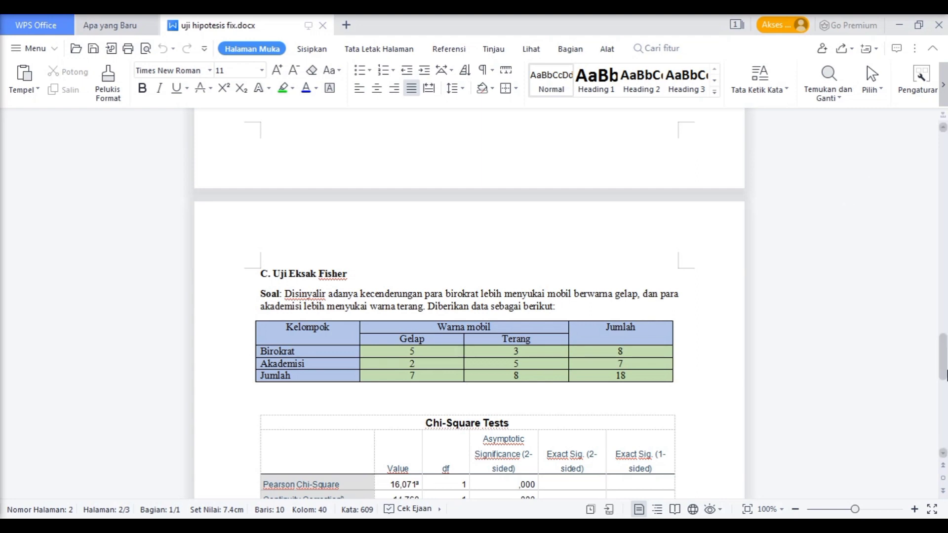
left_click_drag(943, 375, 939, 416)
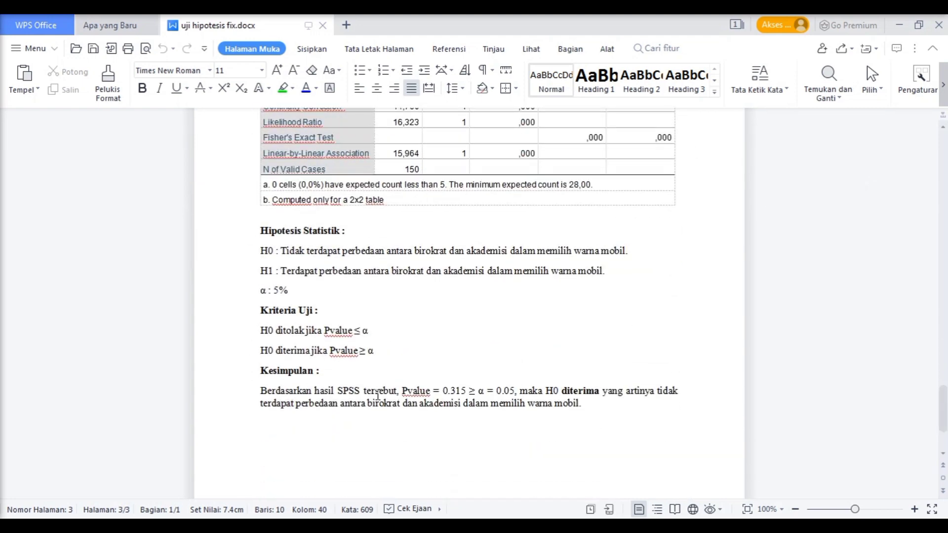